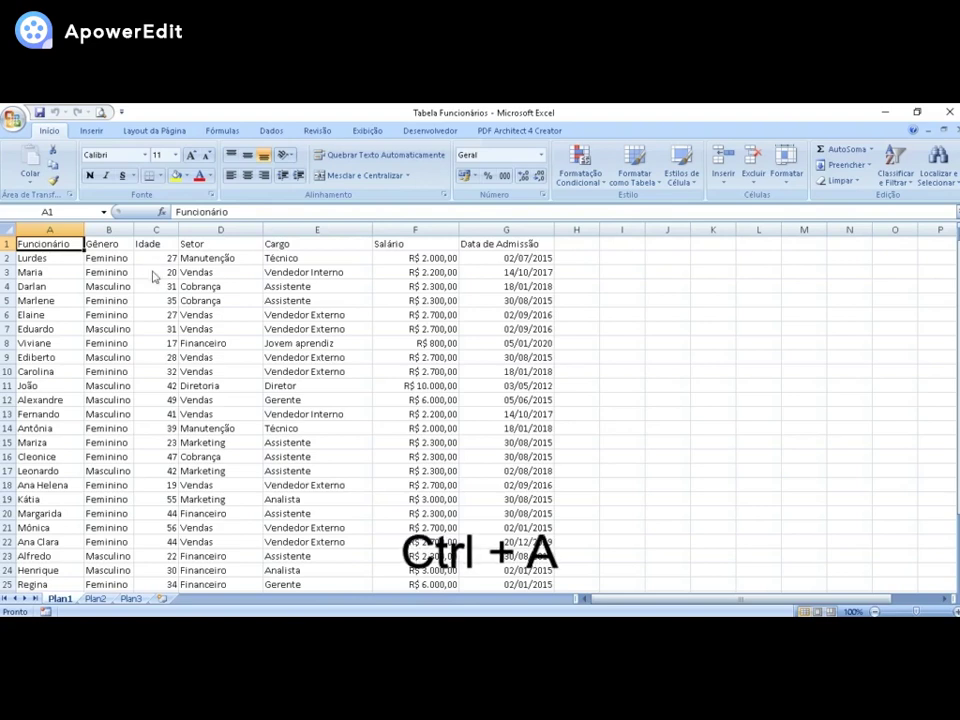
Open the Exemplo workbook from the Easy Web folder, look at it and close it
key(ctrl+a)
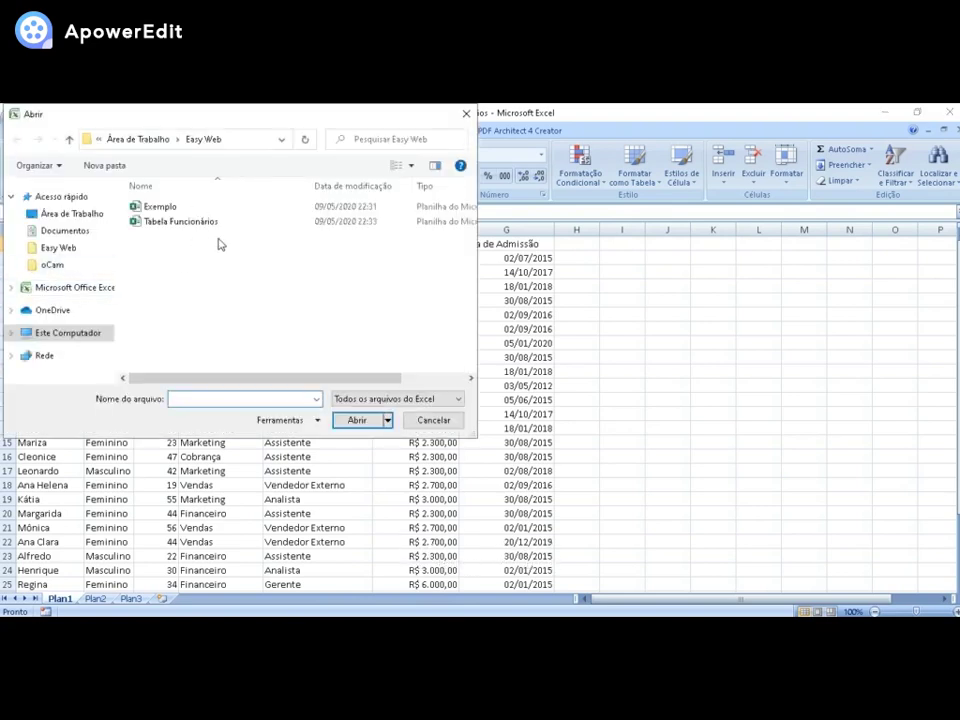
click(159, 208)
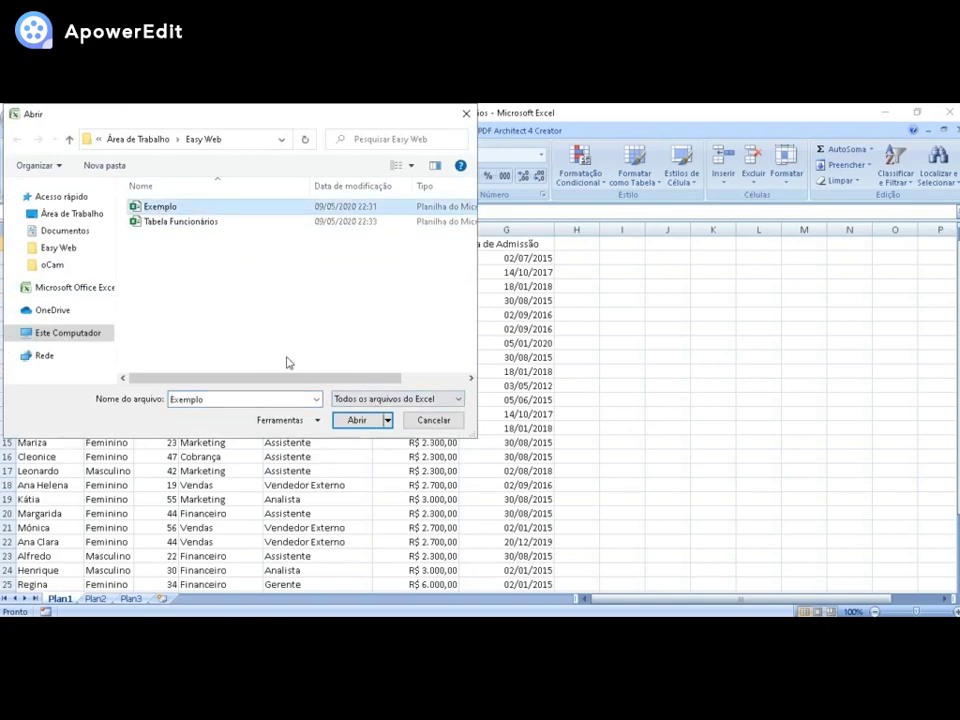
click(357, 421)
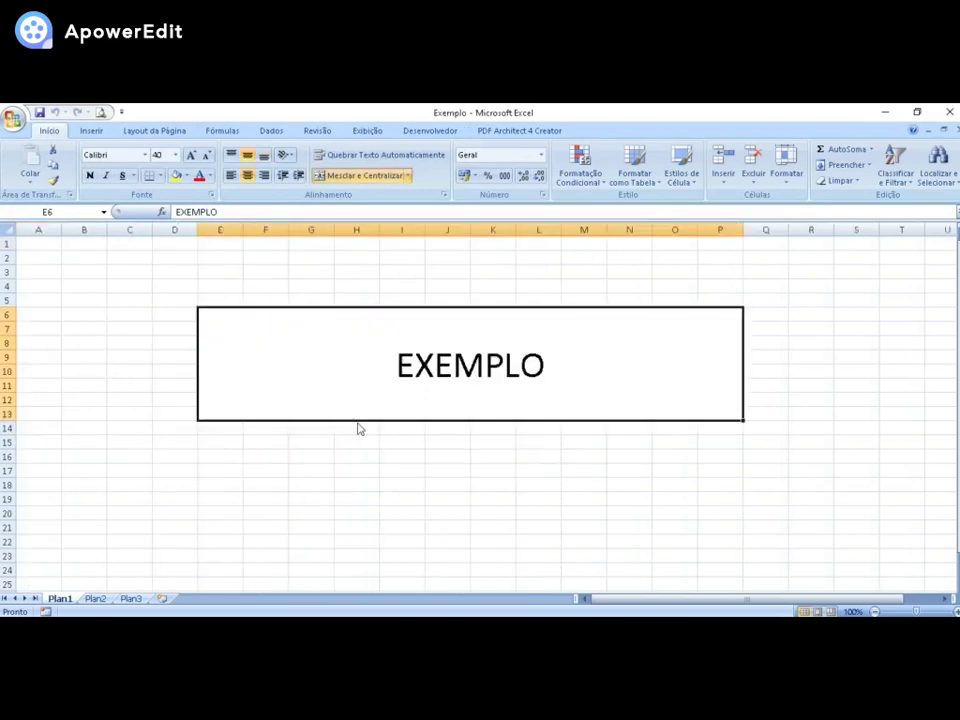
click(950, 113)
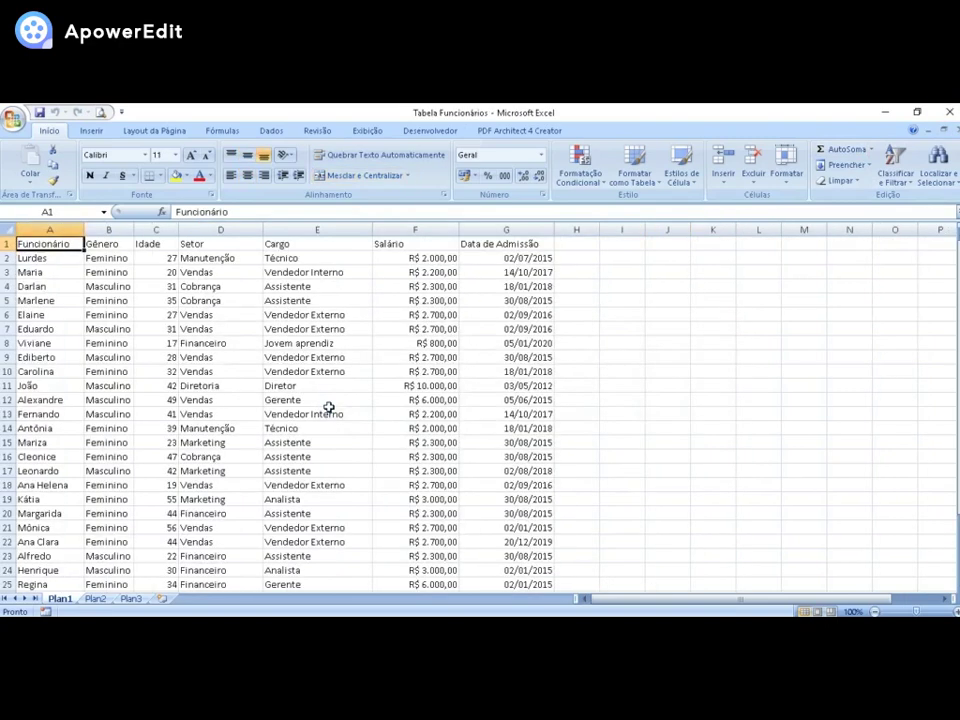
Create a new blank workbook, select a few of its empty cells and close it
key(ctrl+o)
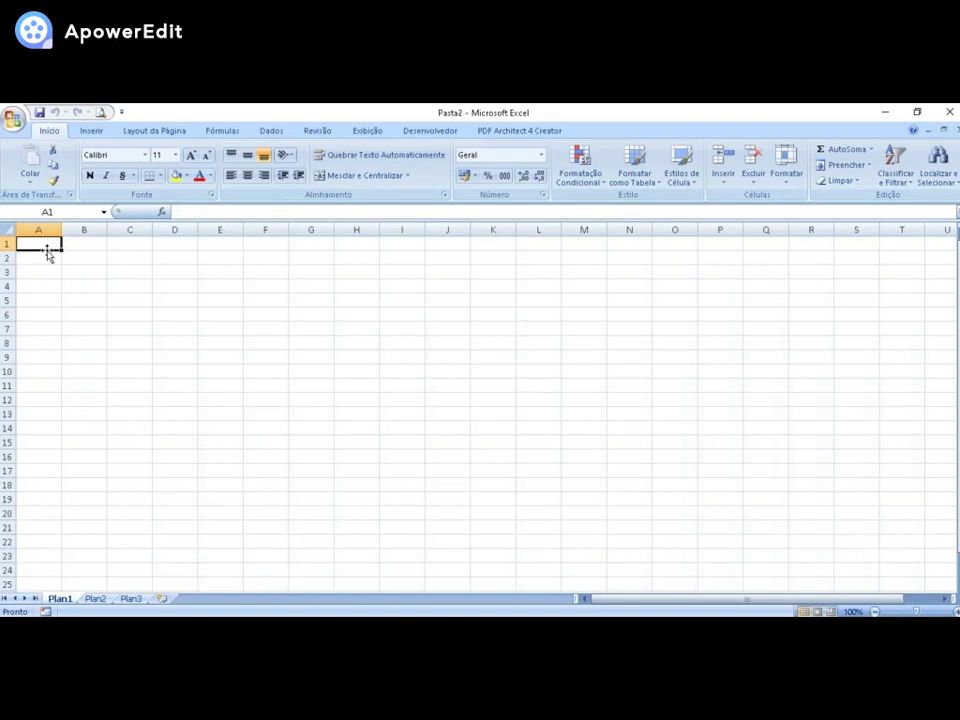
click(416, 340)
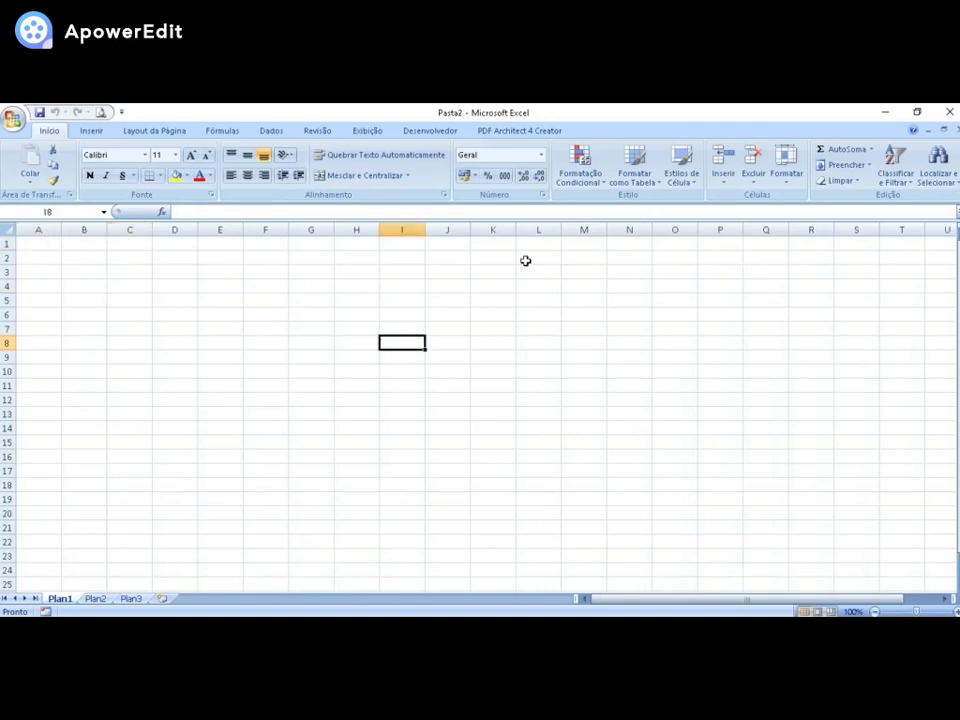
click(527, 259)
click(277, 416)
click(130, 385)
click(402, 302)
click(356, 414)
click(597, 403)
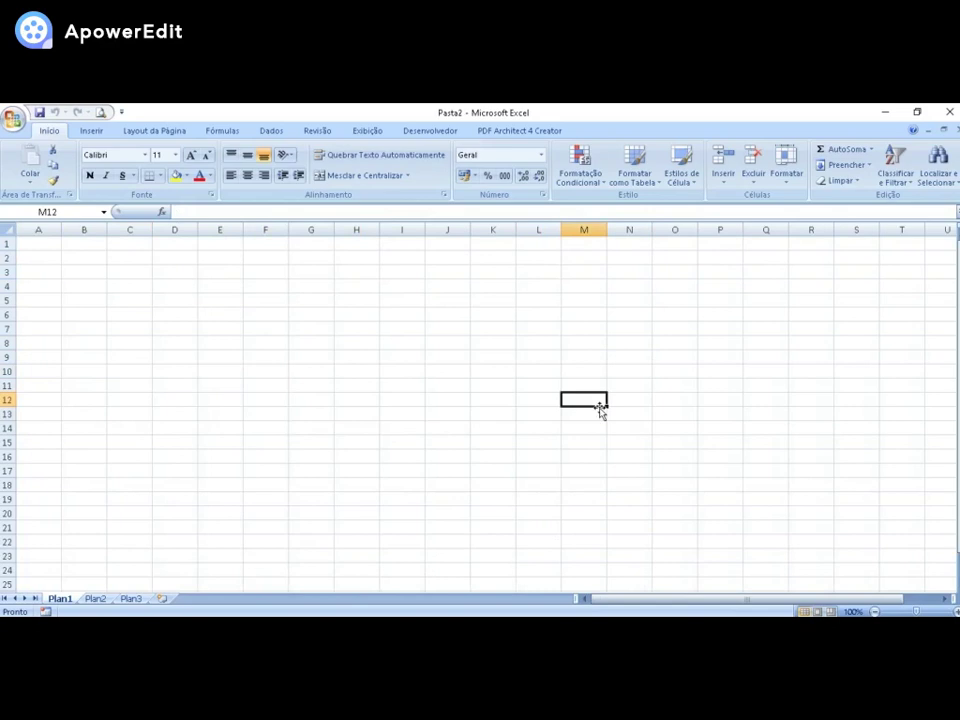
click(948, 112)
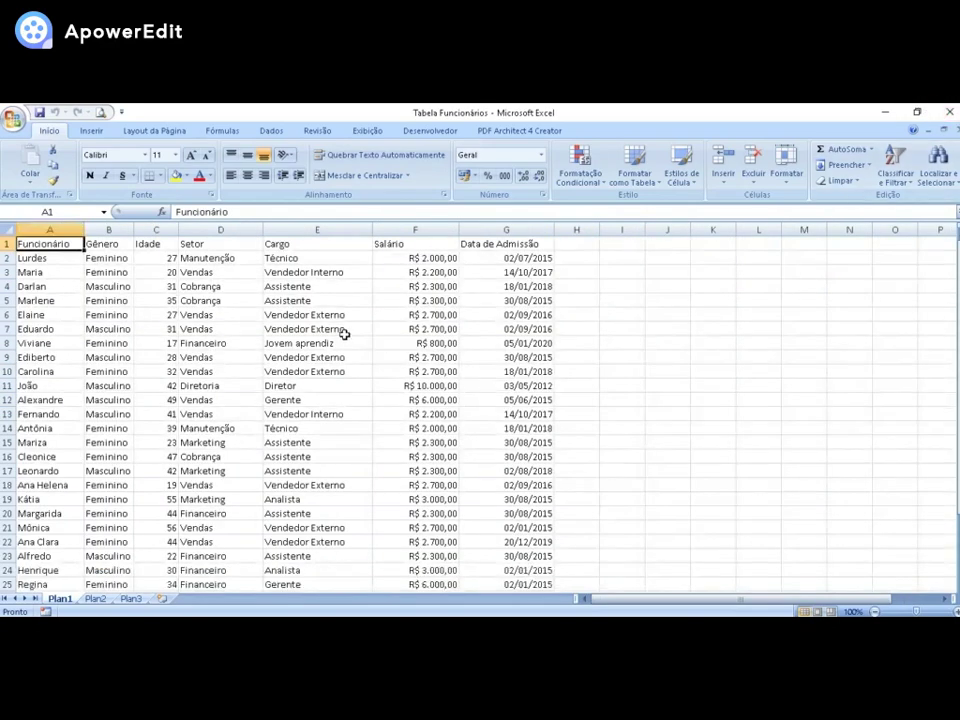
Save the Tabela Funcionários workbook under its existing name
key(ctrl+b)
Try to save the workbook as a copy named "Tabela Funcionários -novo" in the Easy Web folder
key(F12)
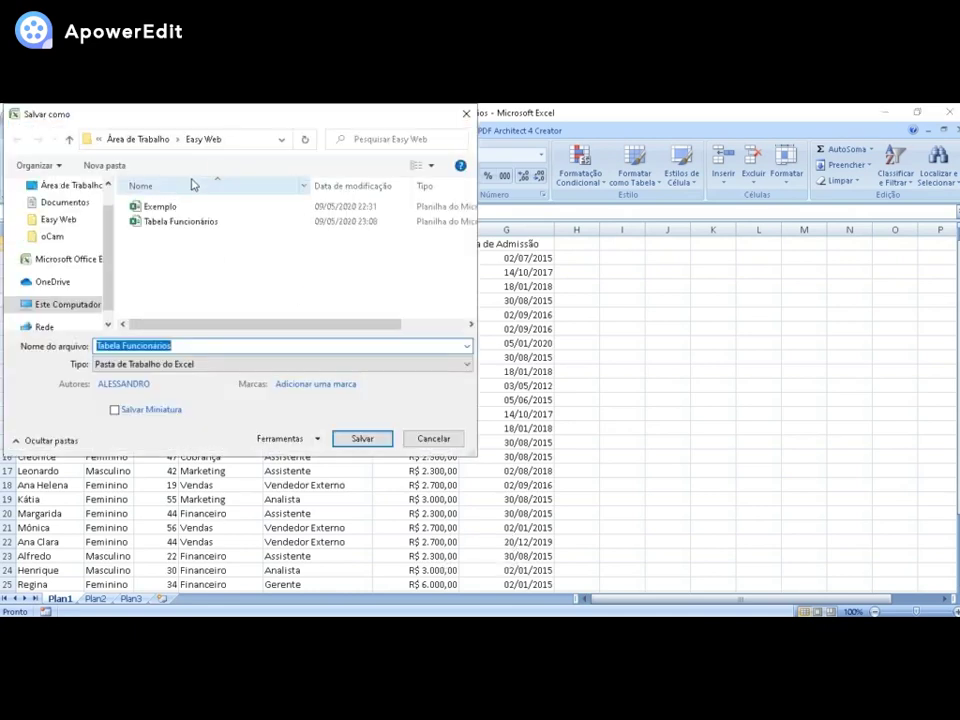
click(201, 343)
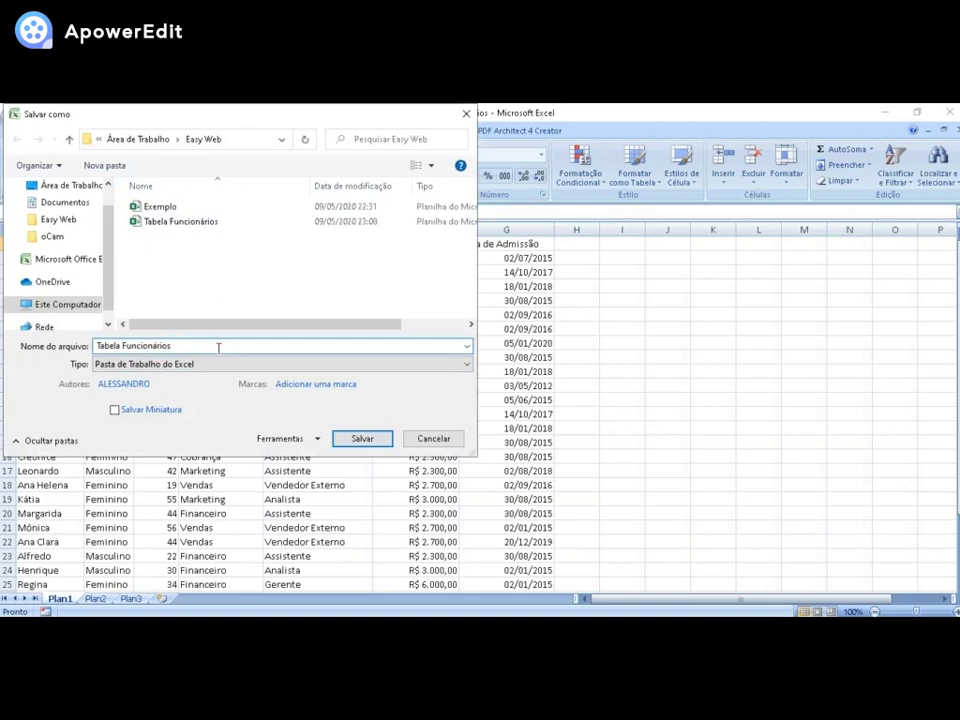
text(-novo)
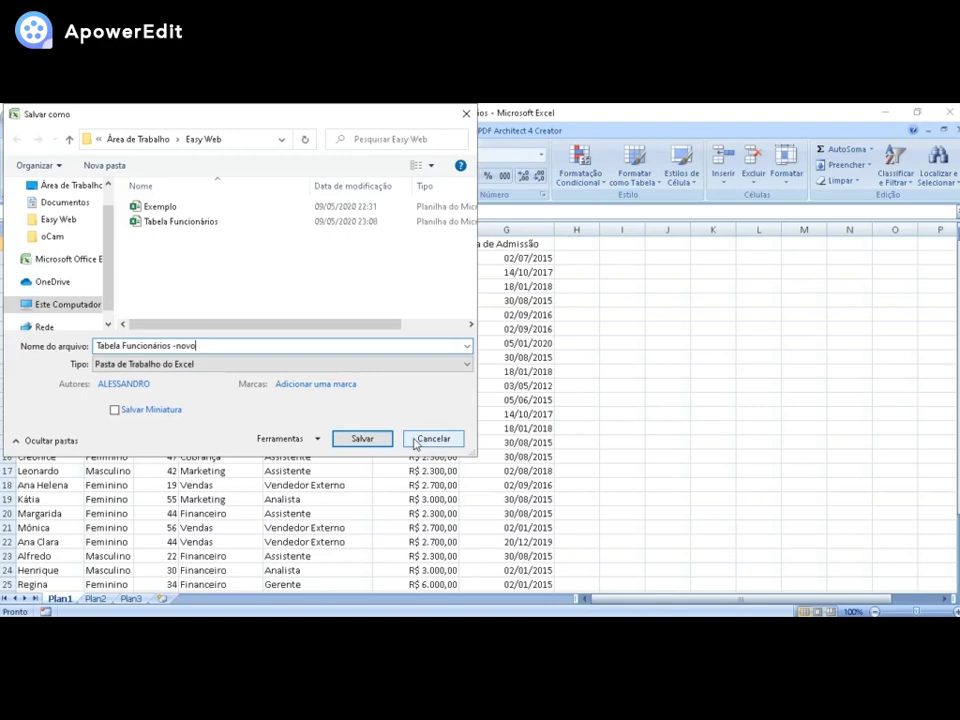
click(433, 439)
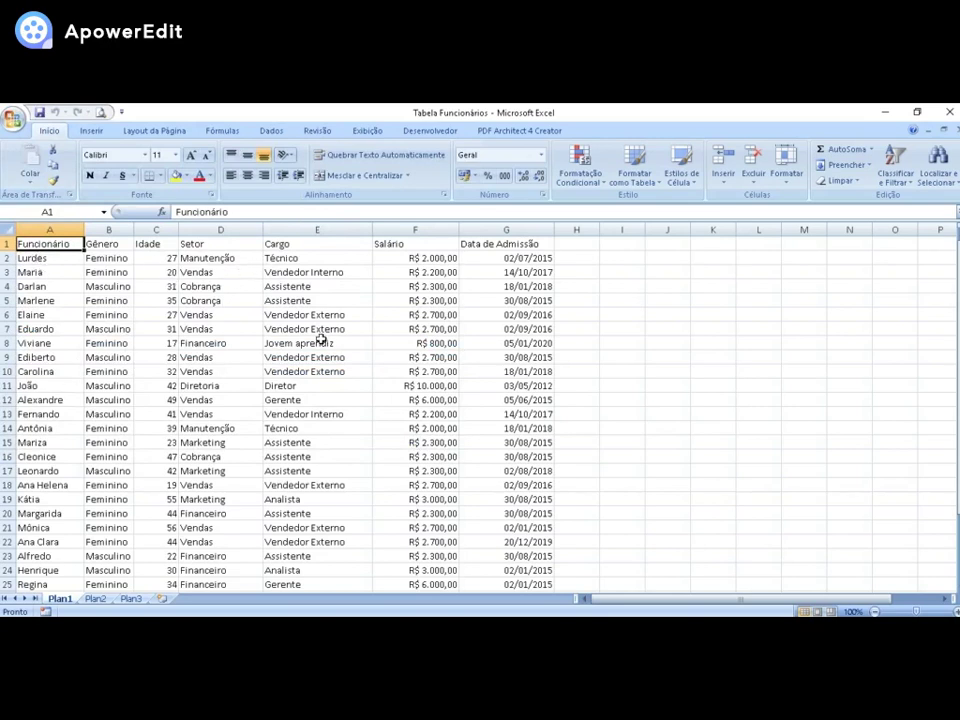
Copy the Setor entry "Manutenção" from cell D2 into cell I2
click(212, 258)
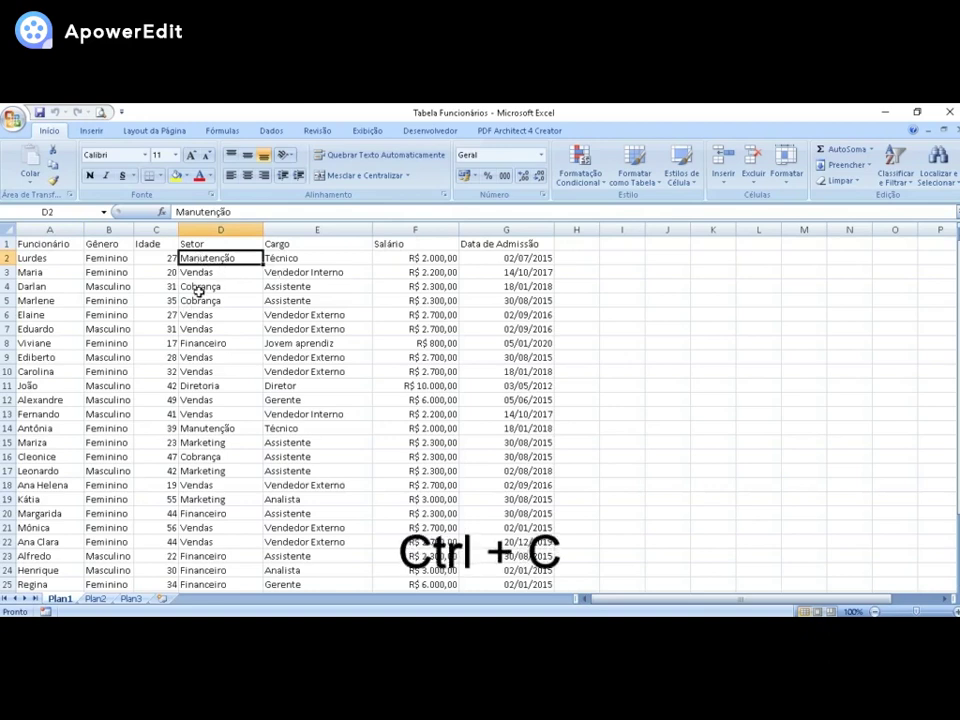
key(ctrl+c)
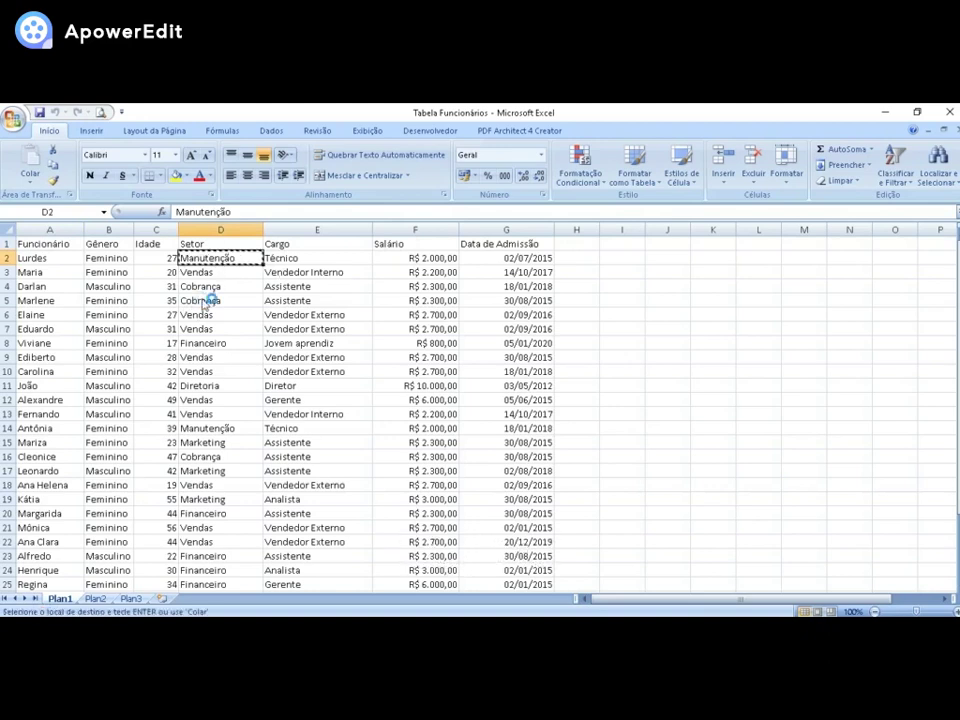
click(621, 258)
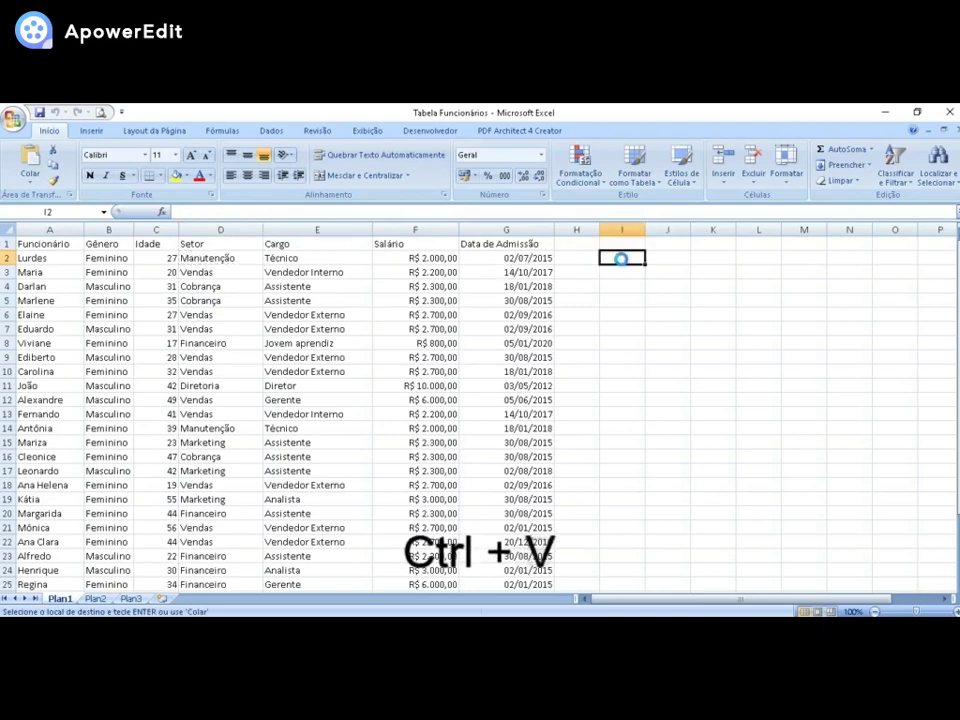
key(ctrl+v)
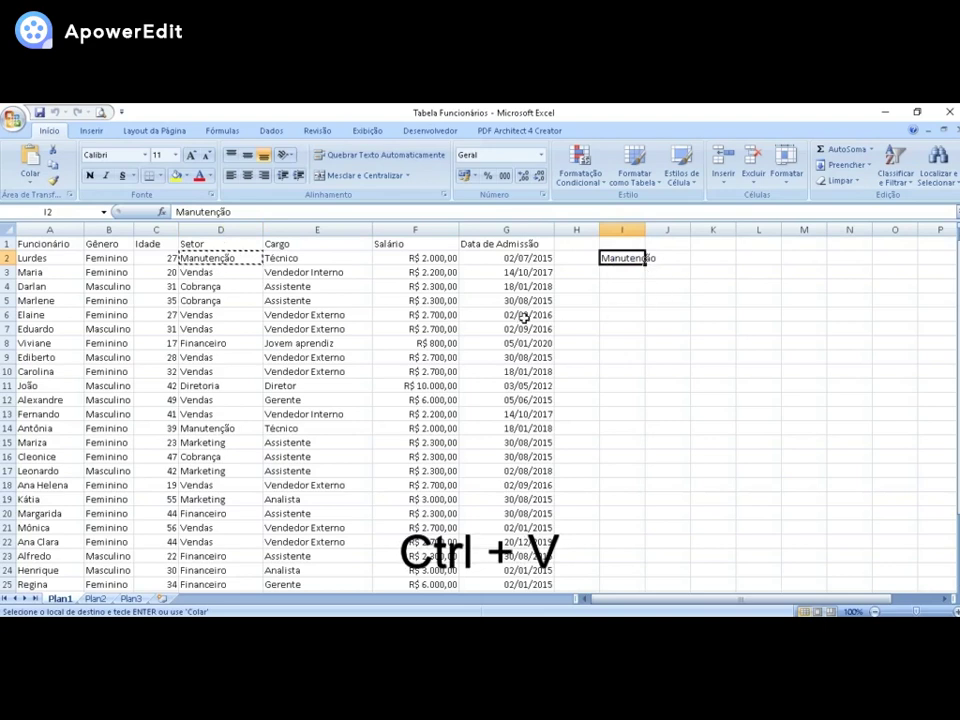
Cut the Setor entry "Vendas" from cell D3 and paste it into cell I3
click(208, 273)
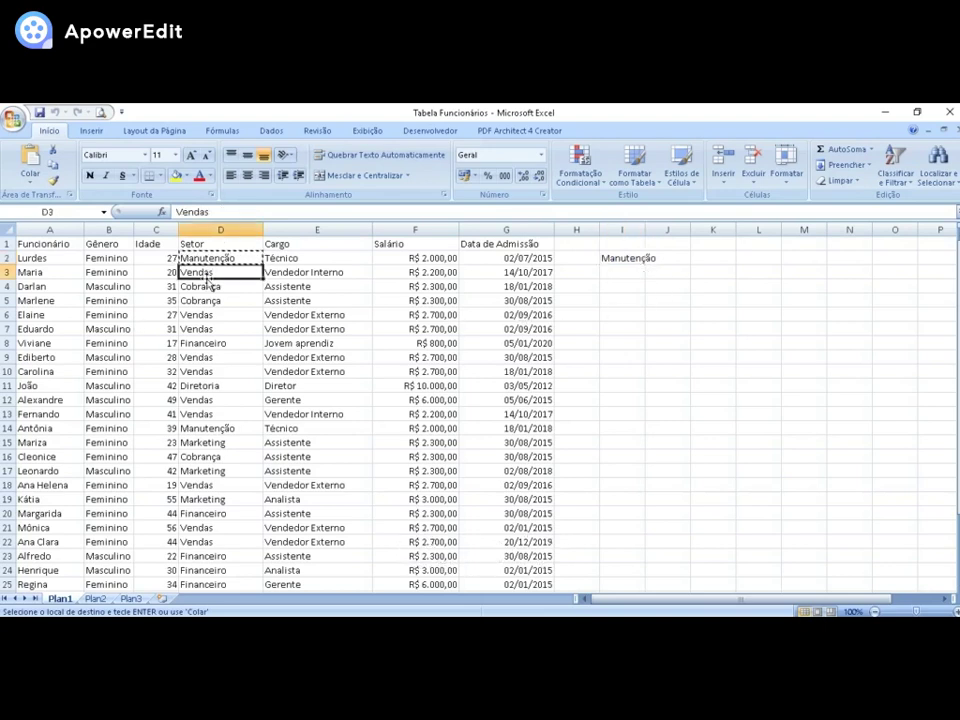
key(ctrl+x)
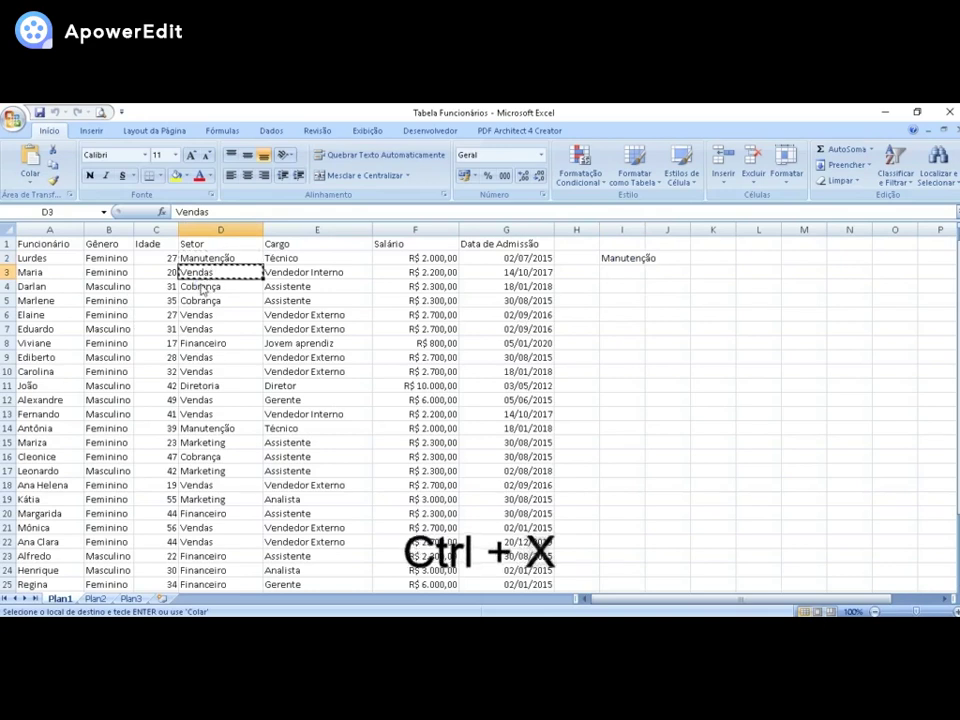
click(621, 274)
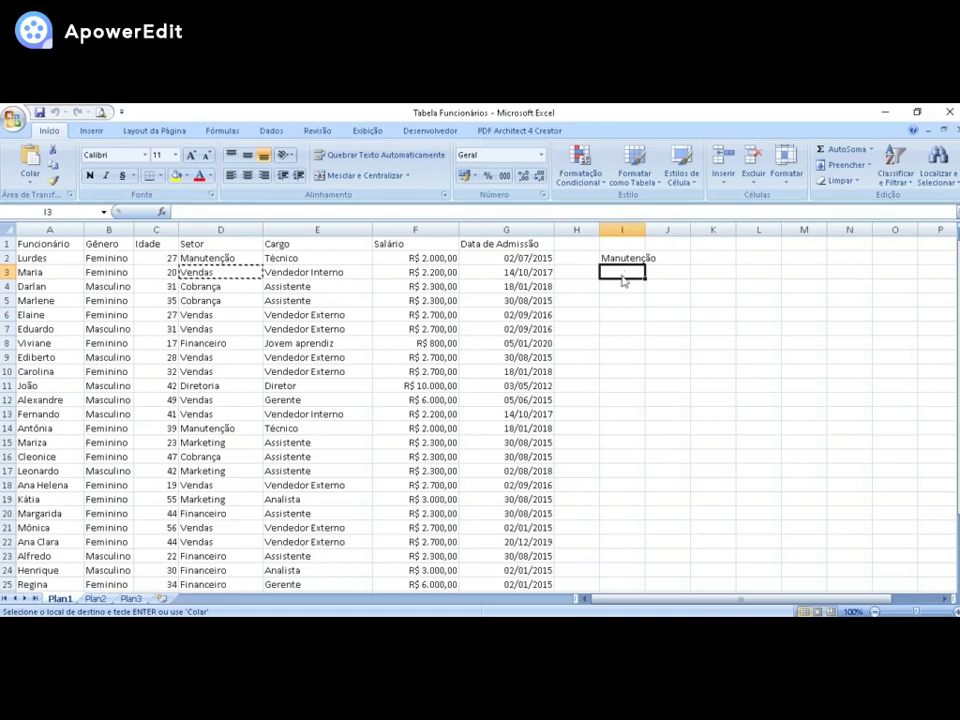
key(ctrl+v)
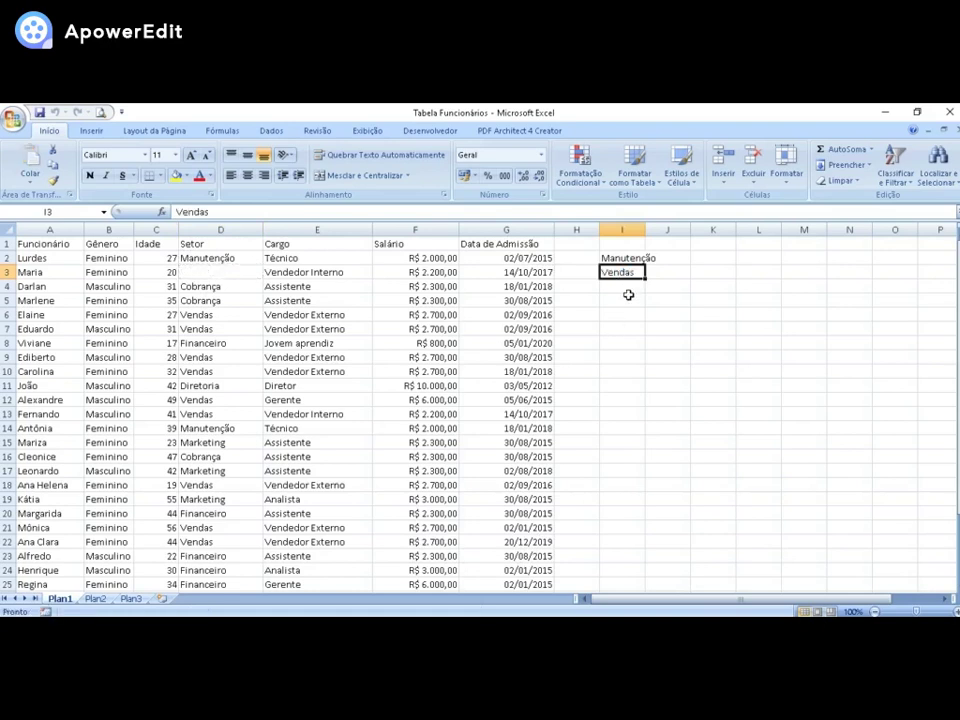
Move the "Vendas" entry from cell I3 back to cell D3 in the Setor column
click(621, 302)
click(621, 286)
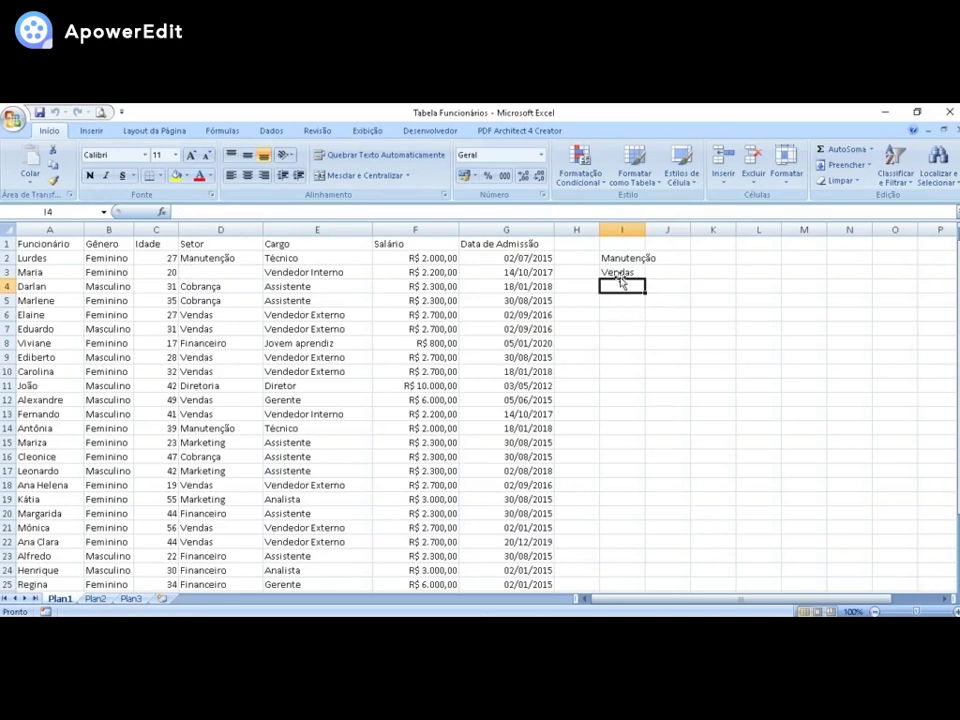
click(621, 272)
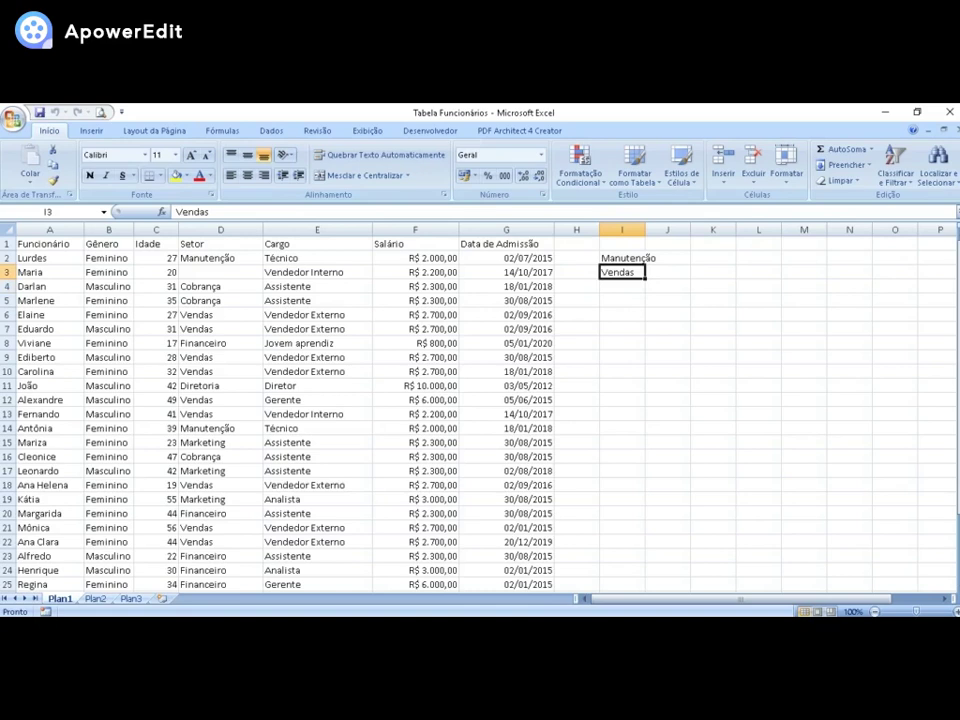
key(ctrl+c)
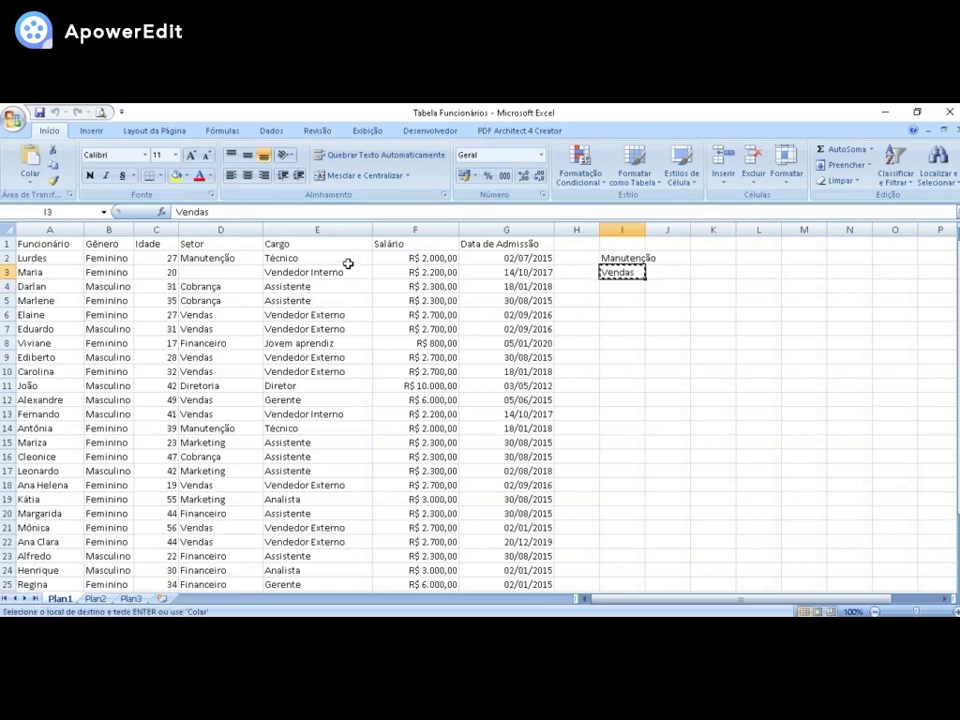
click(222, 272)
key(Return)
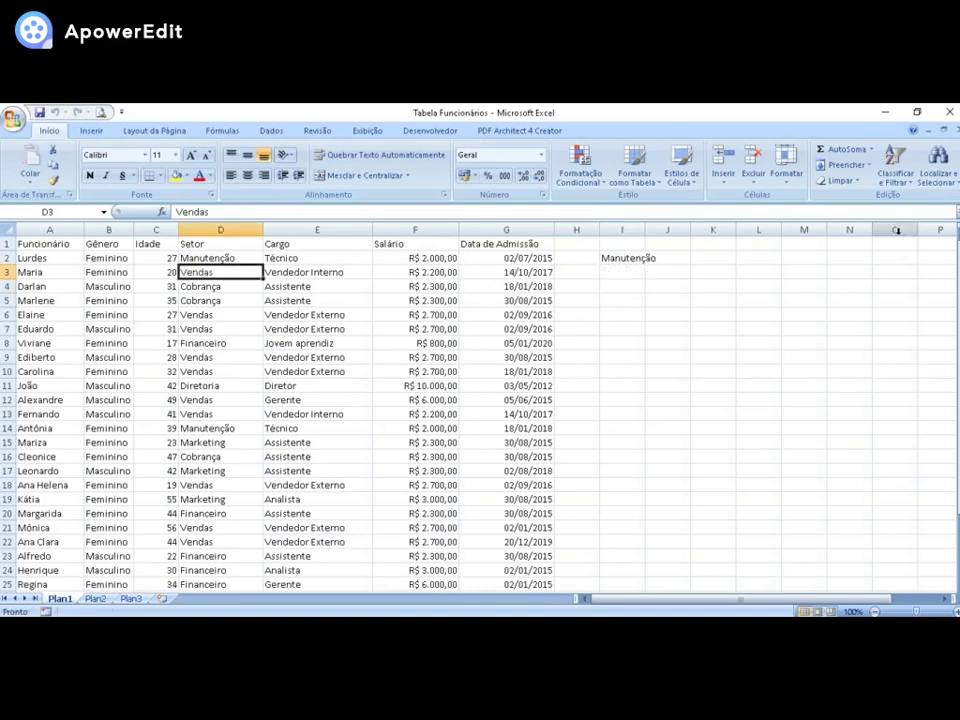
Clear the "Manutenção" entry from cell I2, undoing and redoing the deletion once
click(615, 257)
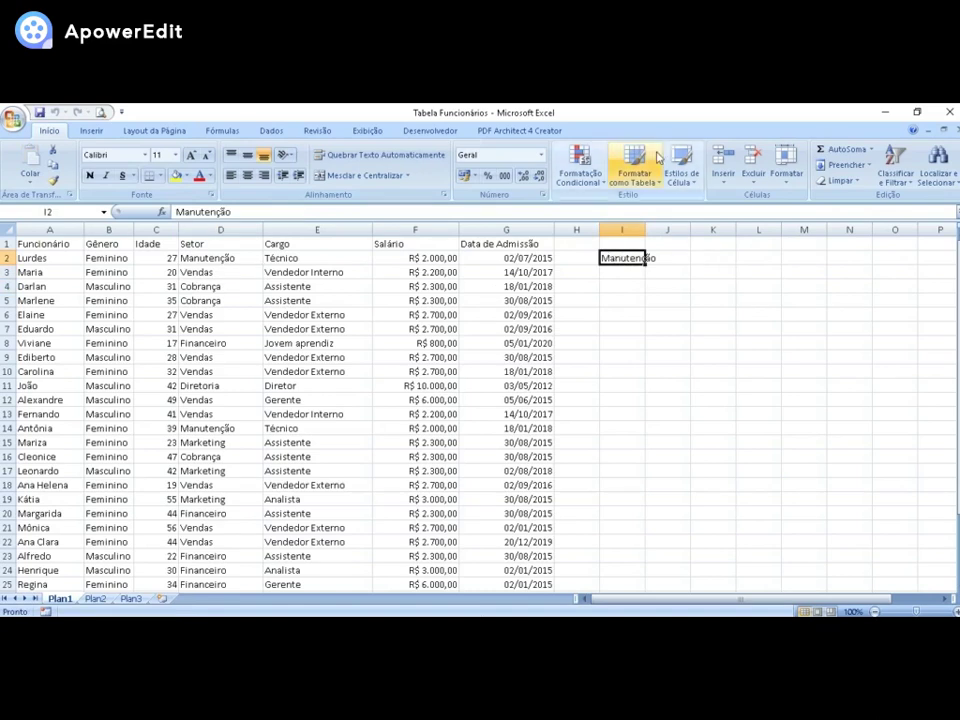
key(Delete)
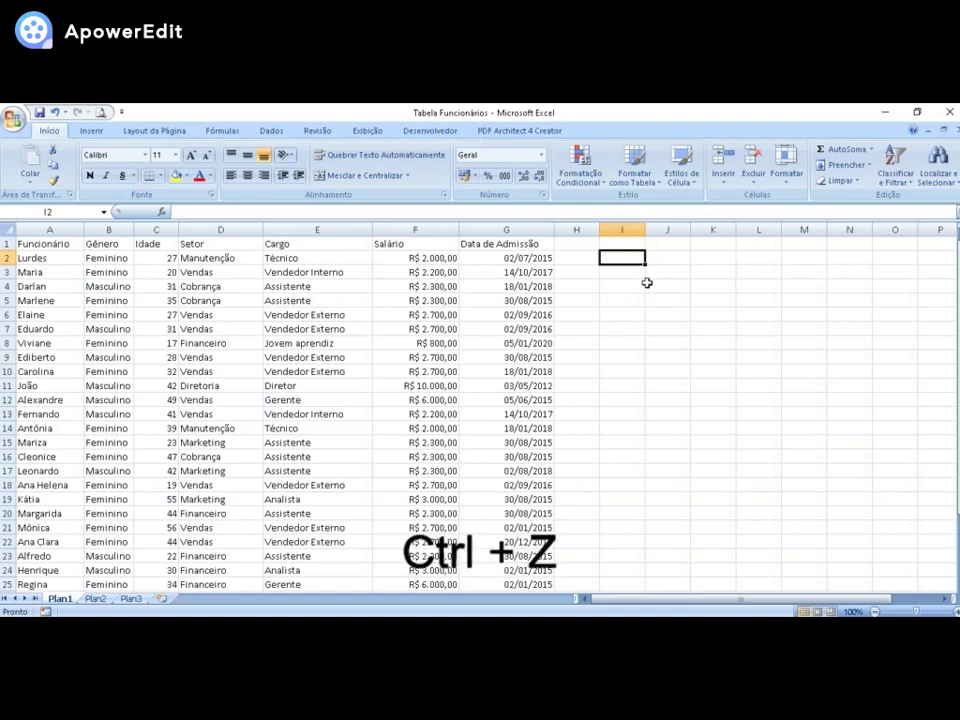
key(ctrl+z)
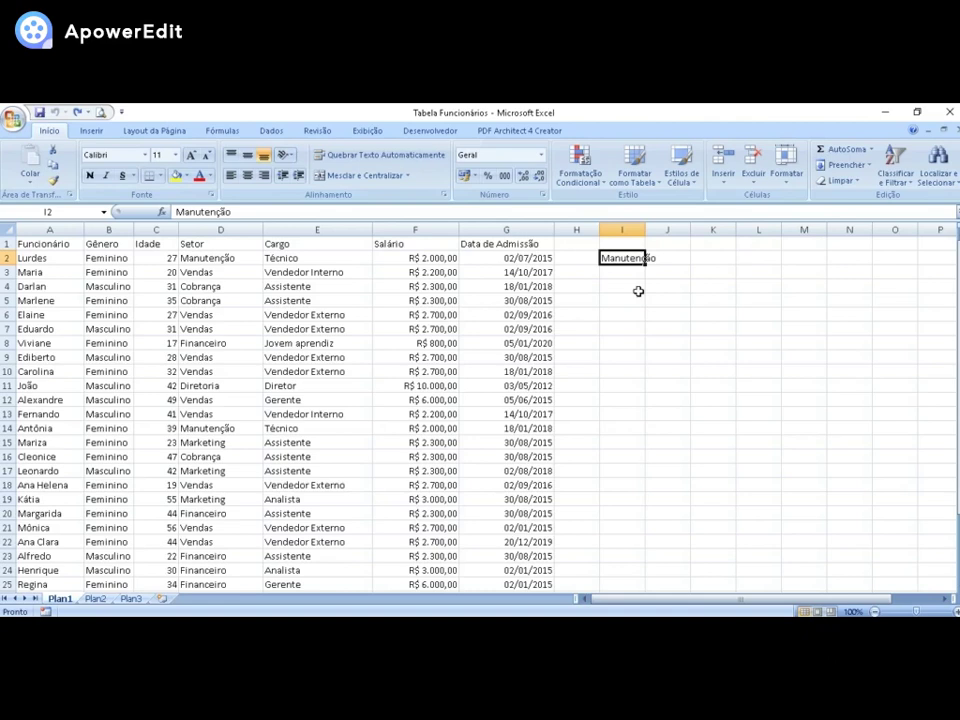
key(ctrl+y)
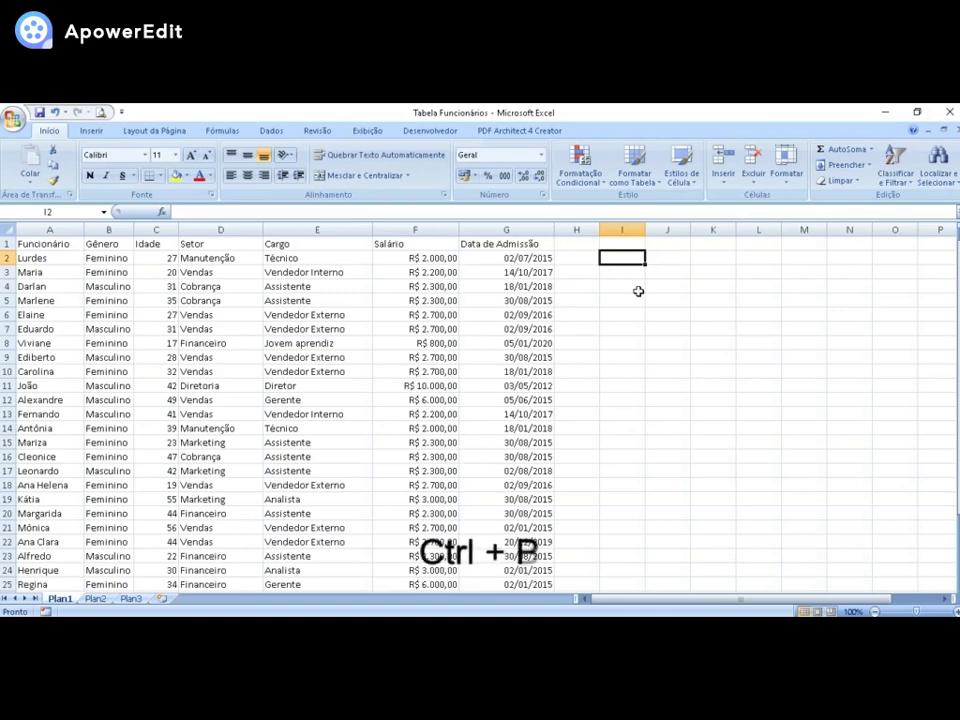
Open the print settings for the worksheet and close them without printing
key(ctrl+p)
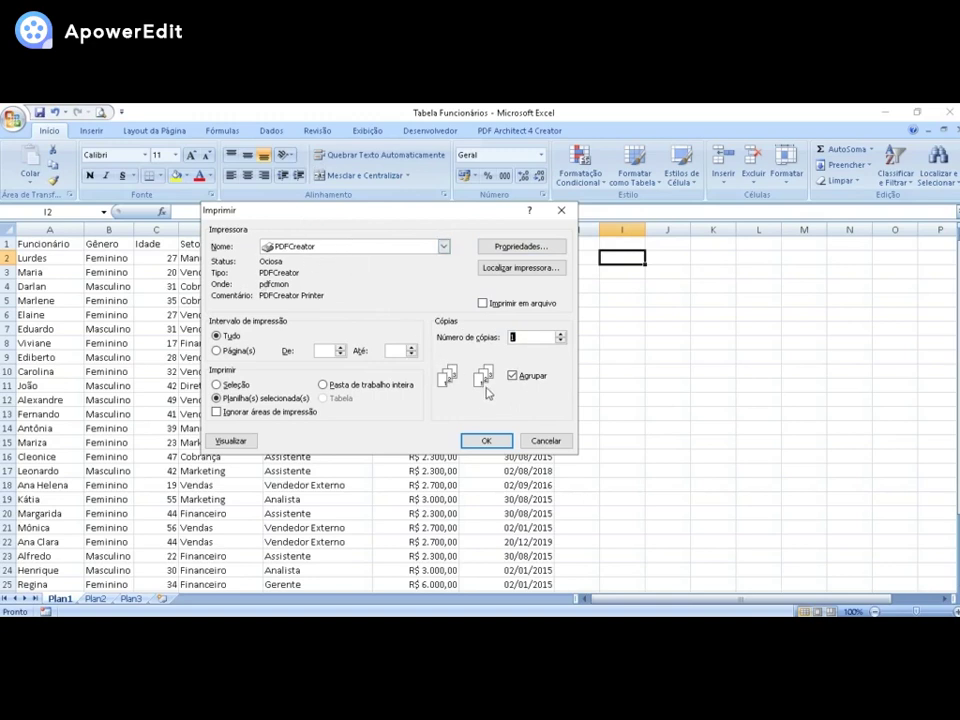
click(543, 442)
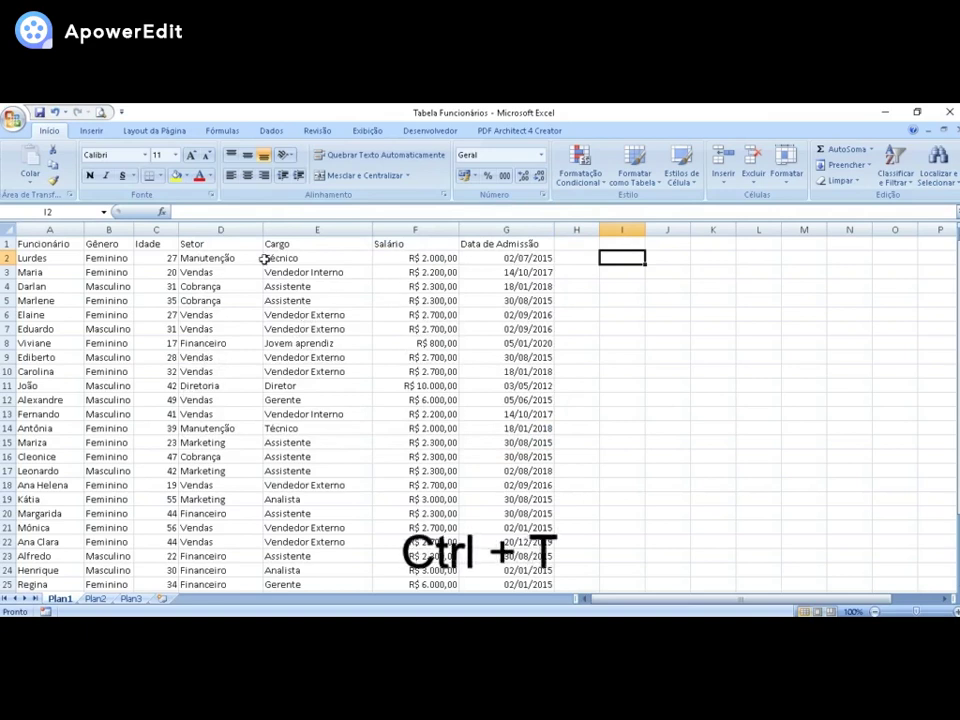
Select the entire worksheet, starting from the empty cell K3 outside the table
click(670, 259)
click(700, 285)
click(709, 271)
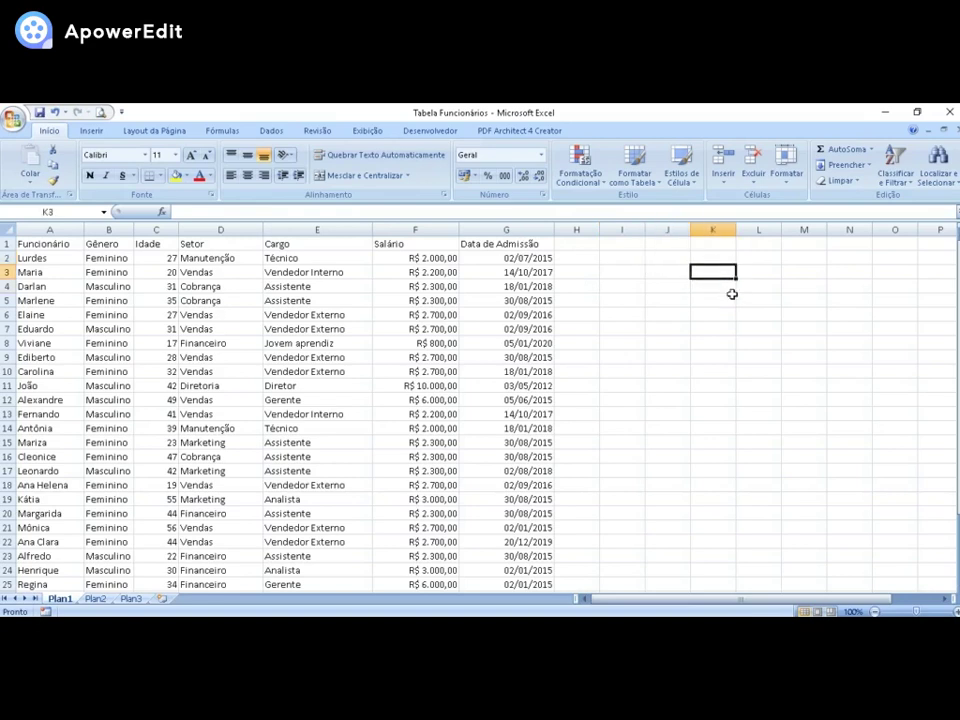
key(ctrl+a)
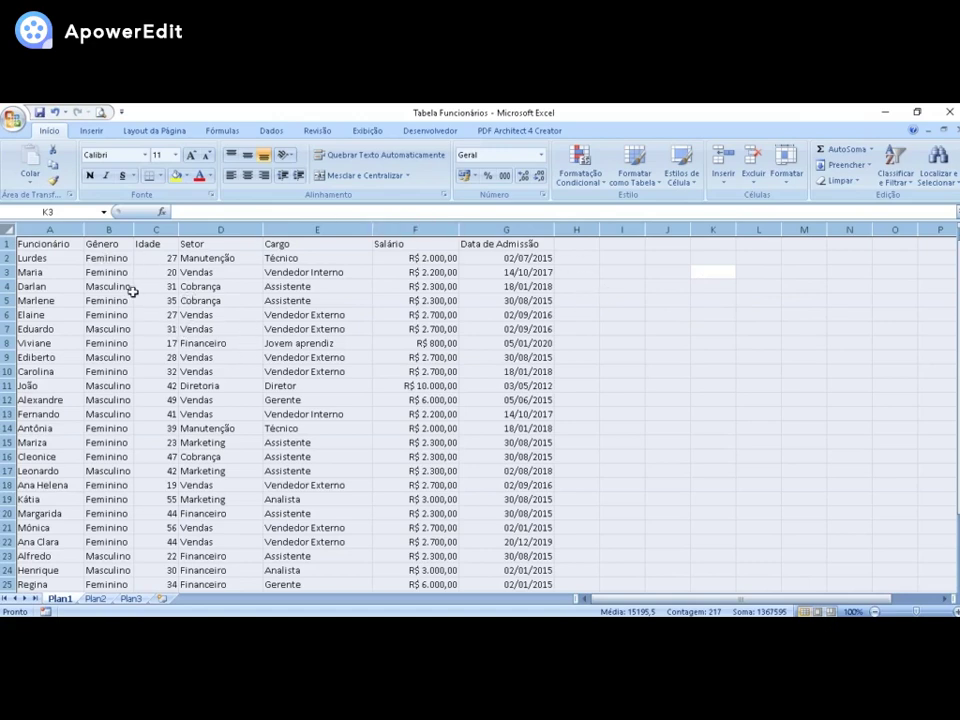
Replace the whole-sheet selection with only the employee data table, starting from cell B6 inside it
click(550, 258)
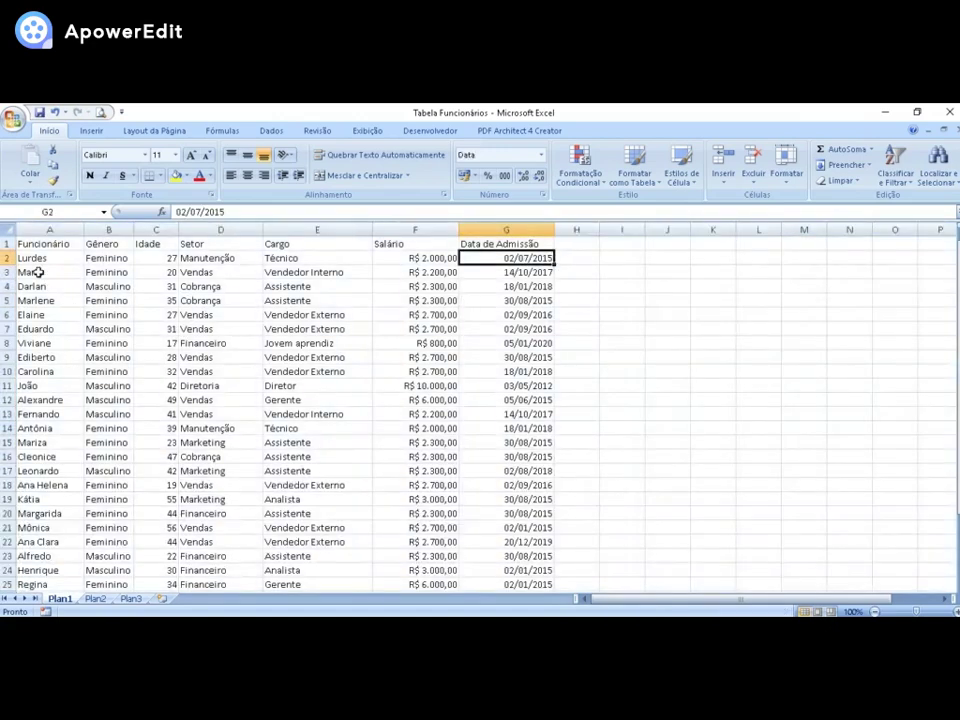
click(120, 316)
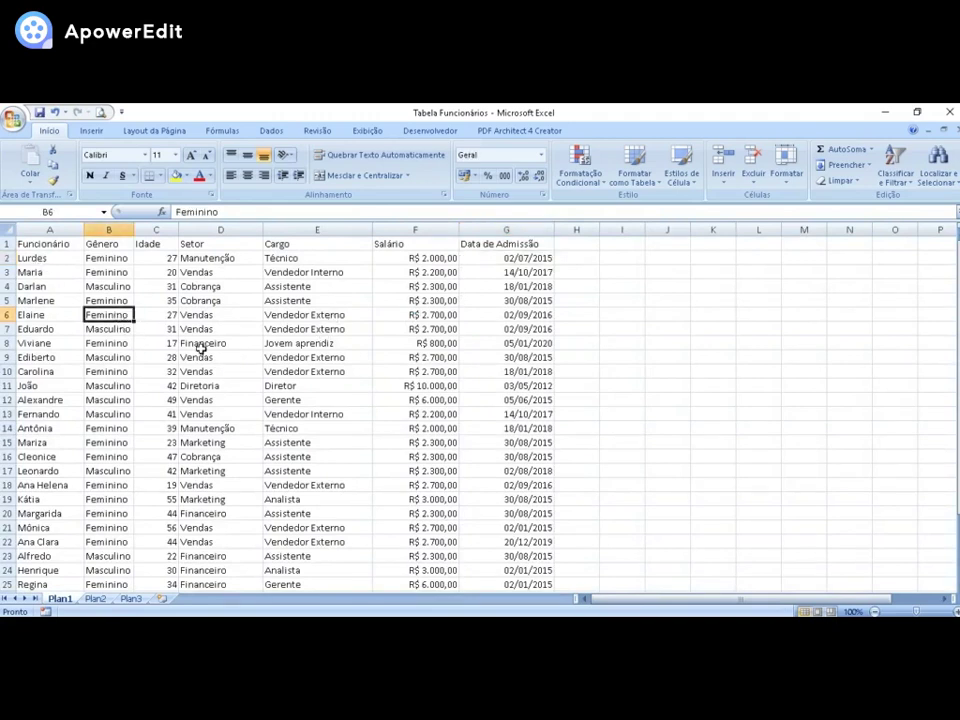
key(ctrl+a)
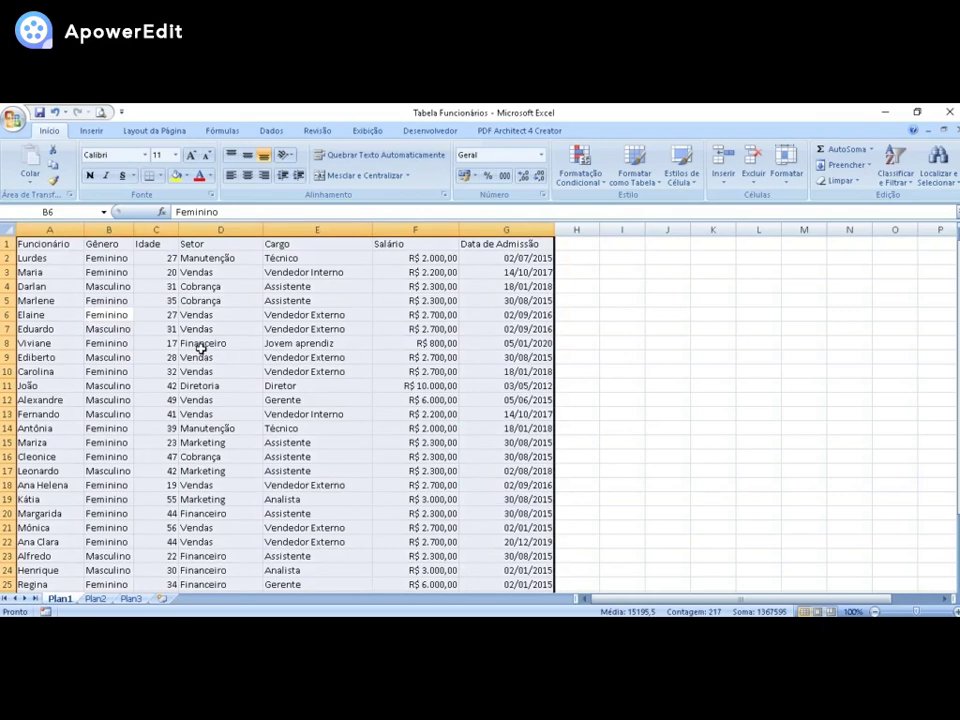
Check the extent of the selected employee table, then extend the selection to the entire worksheet
scroll(225, 318, down, 5)
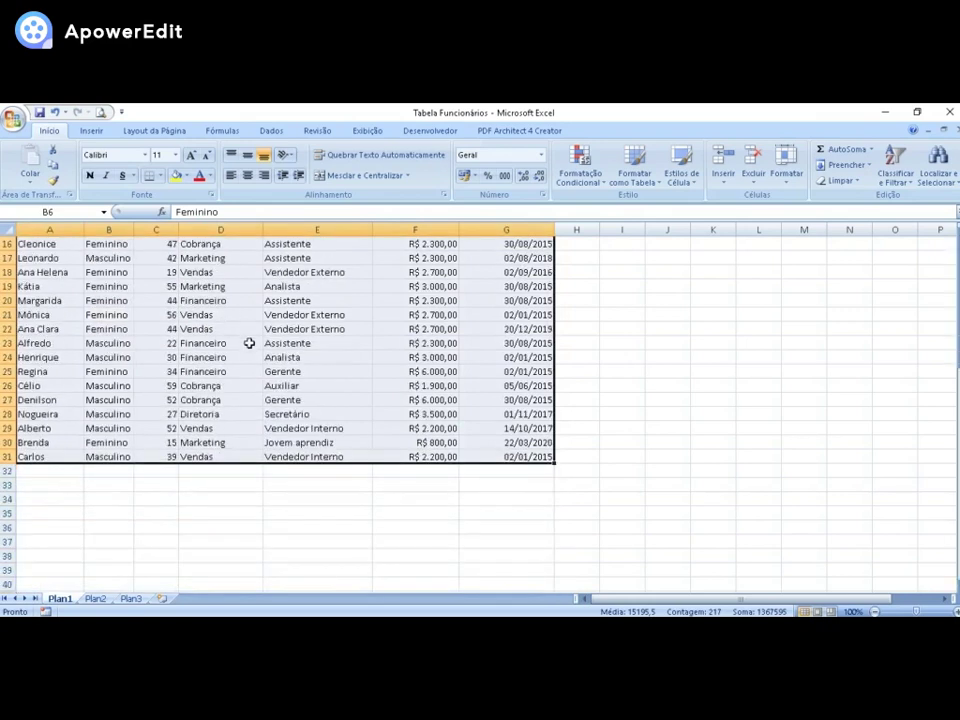
scroll(249, 343, up, 5)
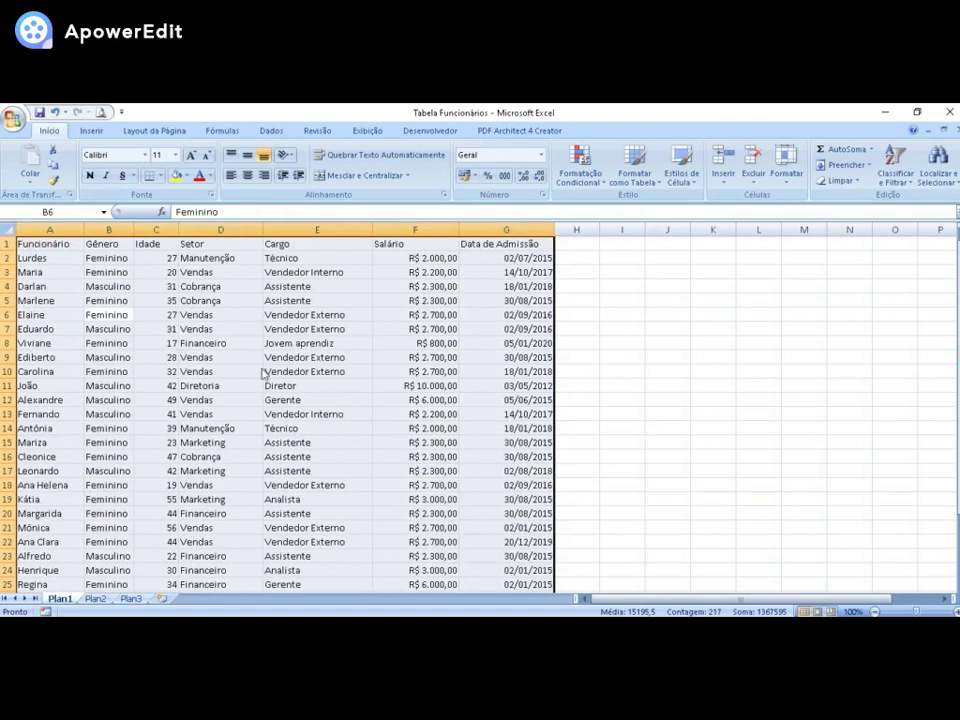
key(ctrl+a)
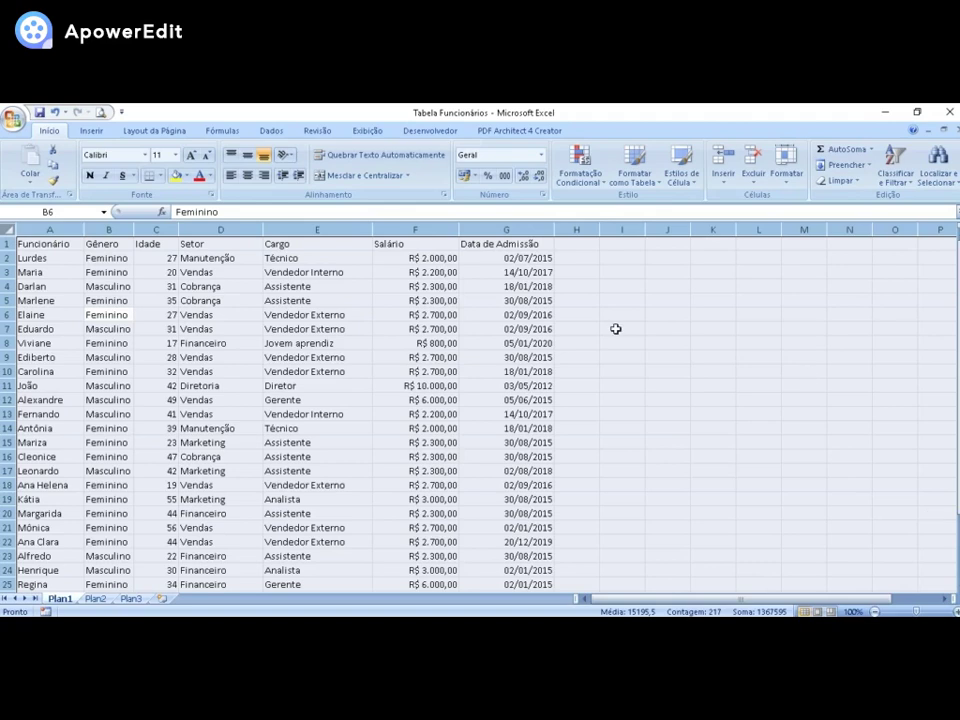
Enter the text "teste de excel" in the empty cell I4 beside the employee table
click(635, 285)
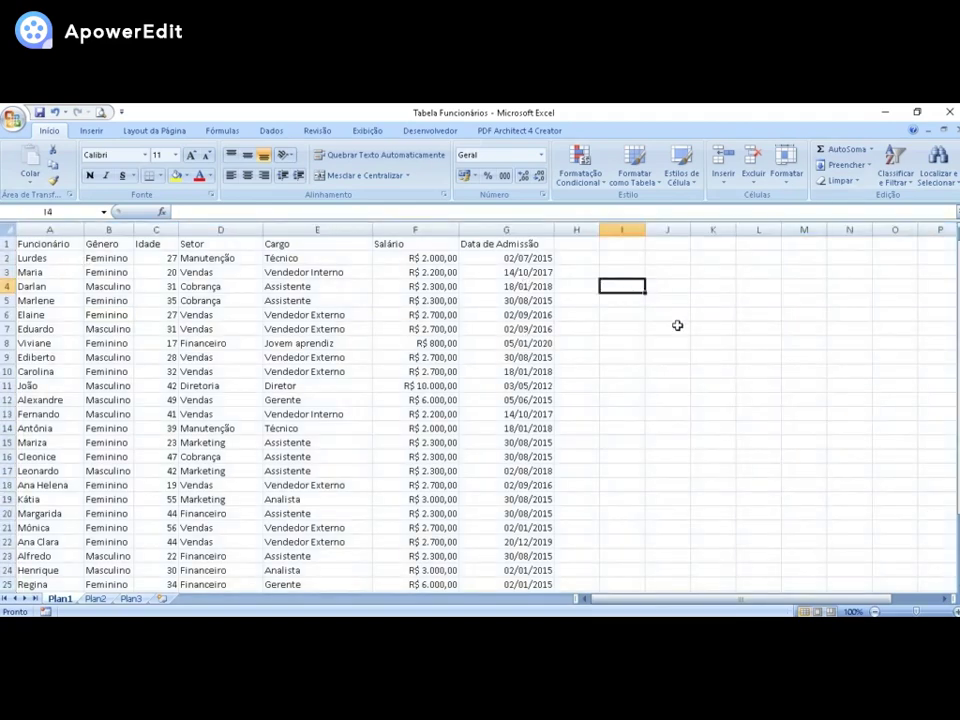
text(teset)
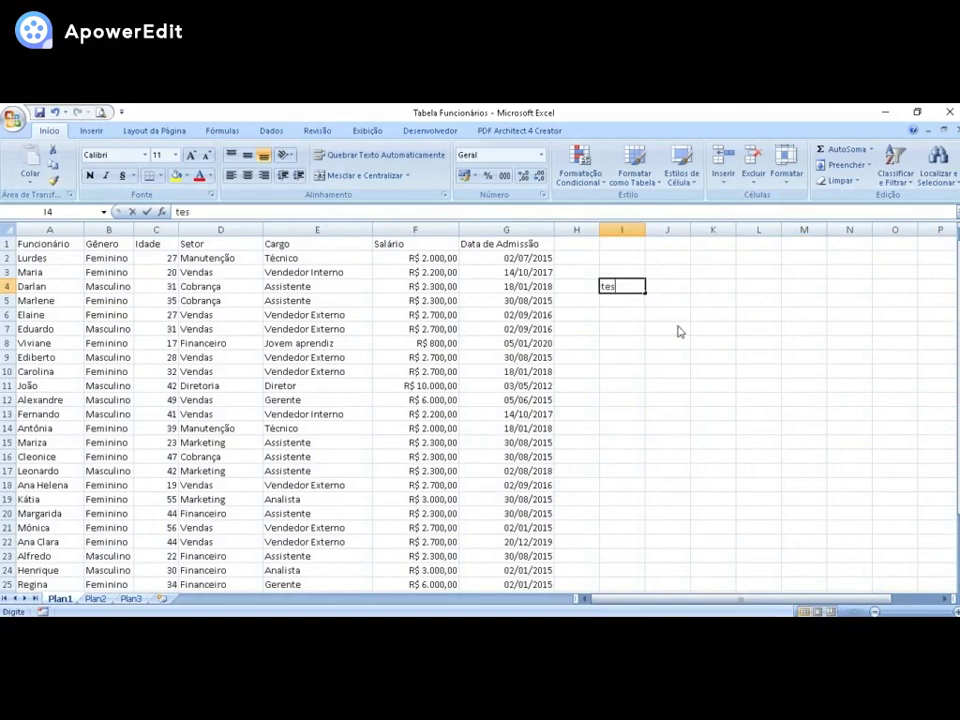
key(BackSpace)
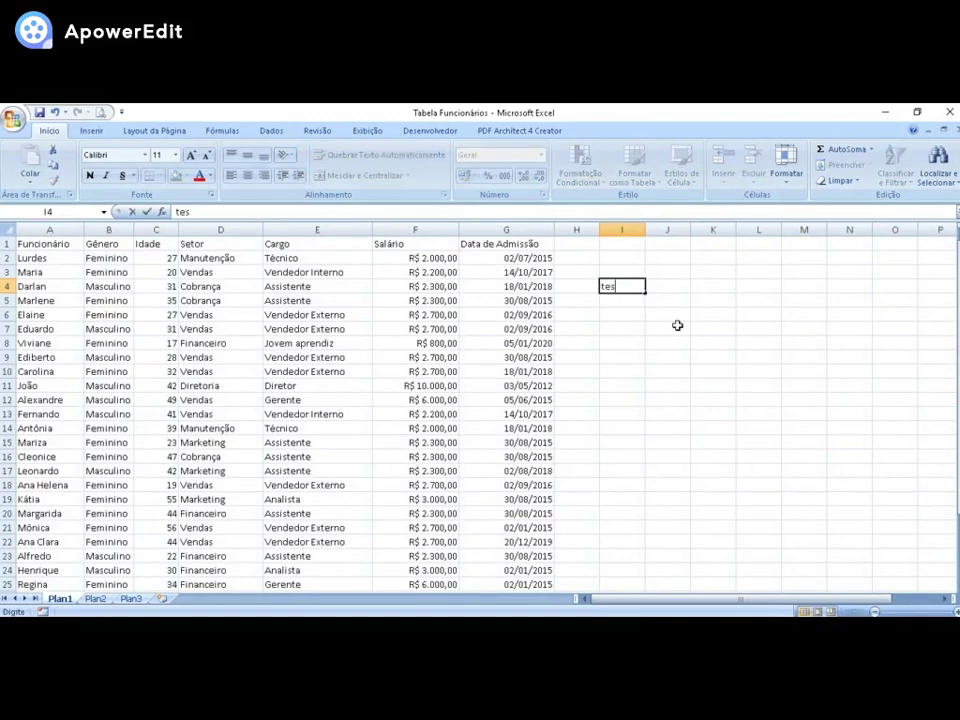
text(te de excel)
key(Return)
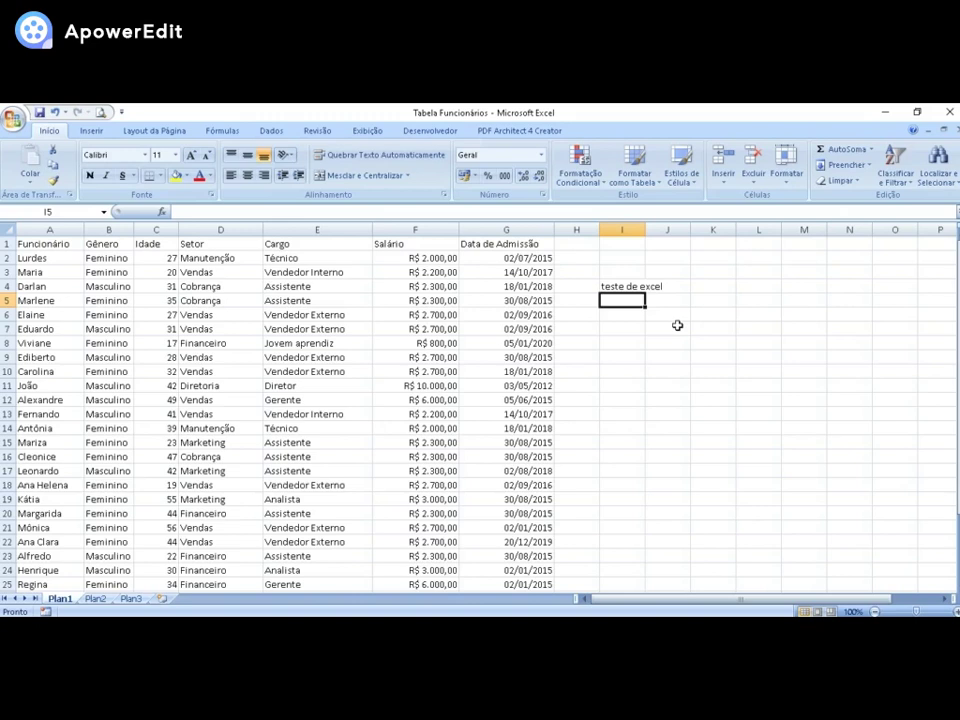
Edit cell I4 in place and replace its whole text with "novo teste de excel"
key(Up)
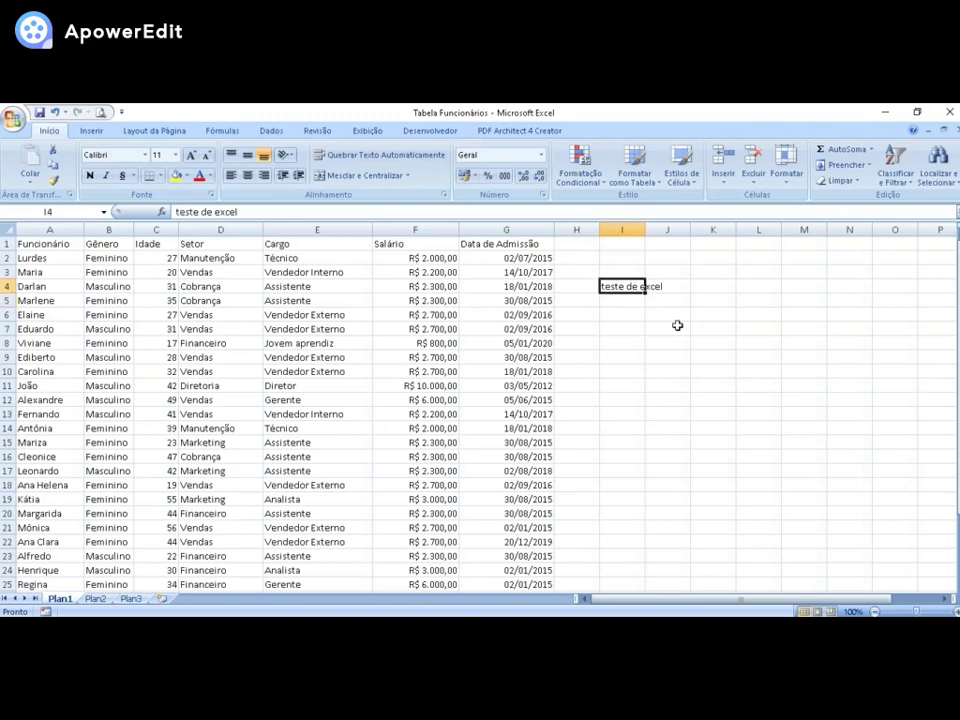
key(F2)
key(F2)
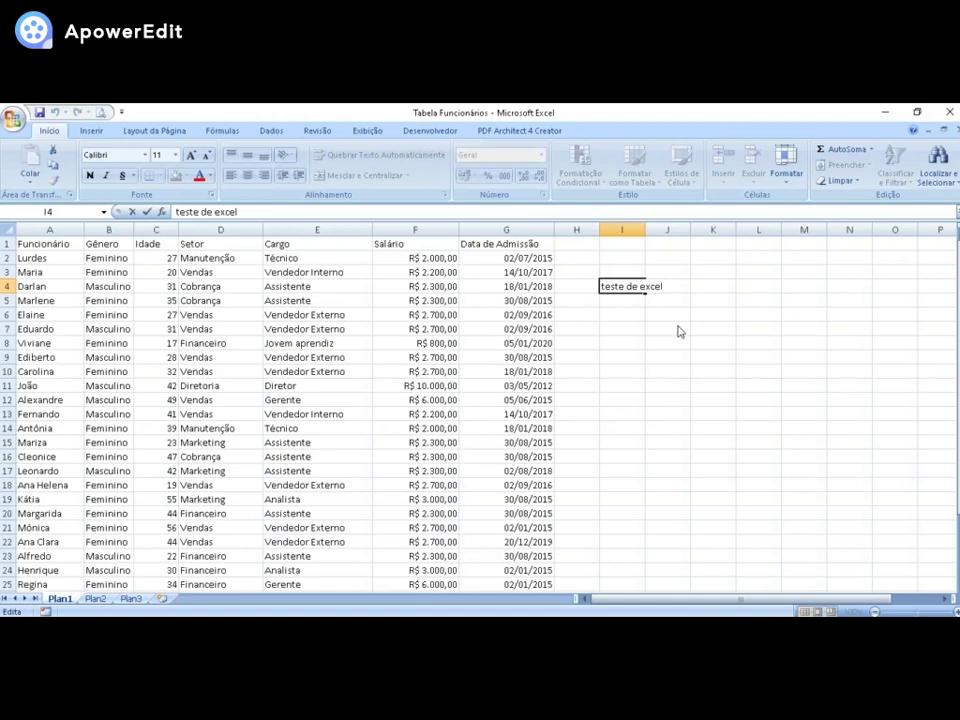
key(BackSpace)
key(BackSpace)
key(BackSpace)
key(BackSpace)
key(BackSpace)
key(BackSpace)
key(BackSpace)
key(BackSpace)
key(BackSpace)
key(BackSpace)
key(BackSpace)
key(BackSpace)
key(BackSpace)
key(BackSpace)
text(n)
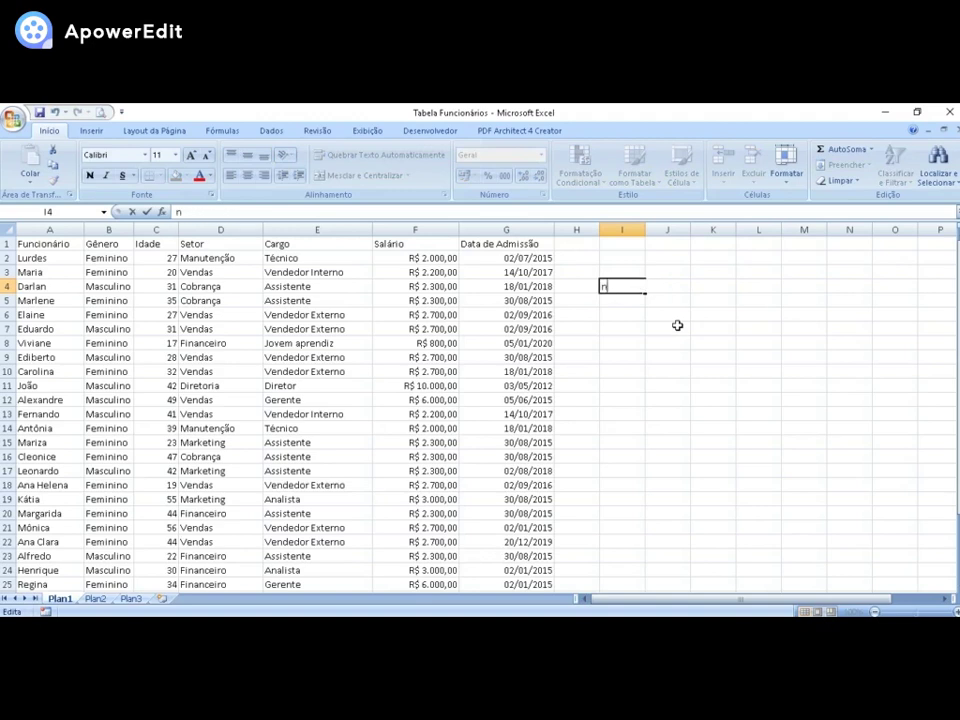
text(ovo teste de excel)
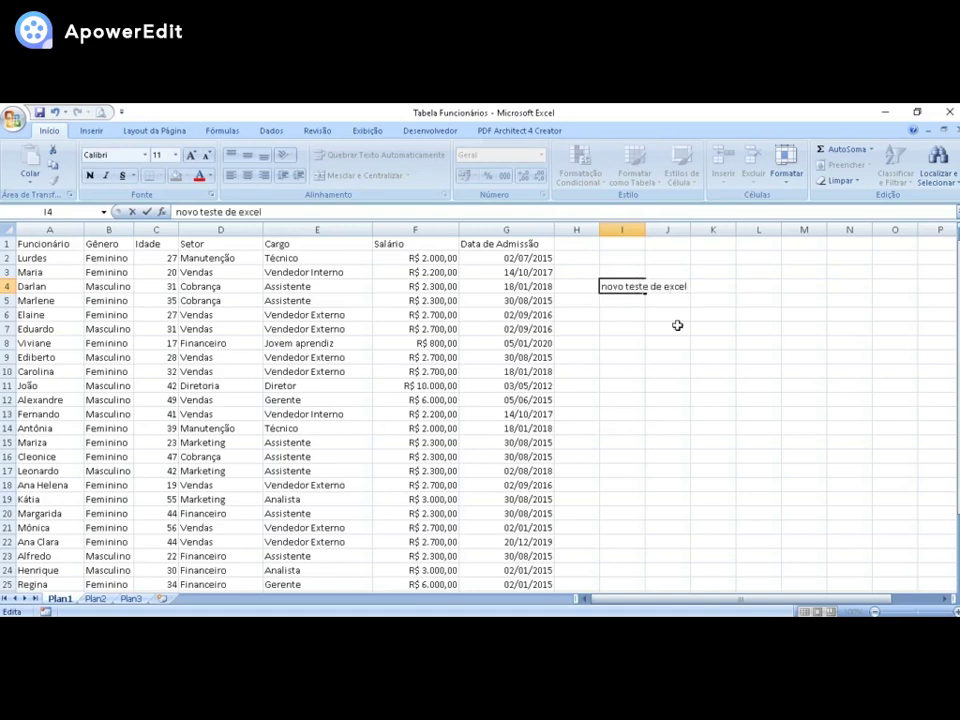
key(Return)
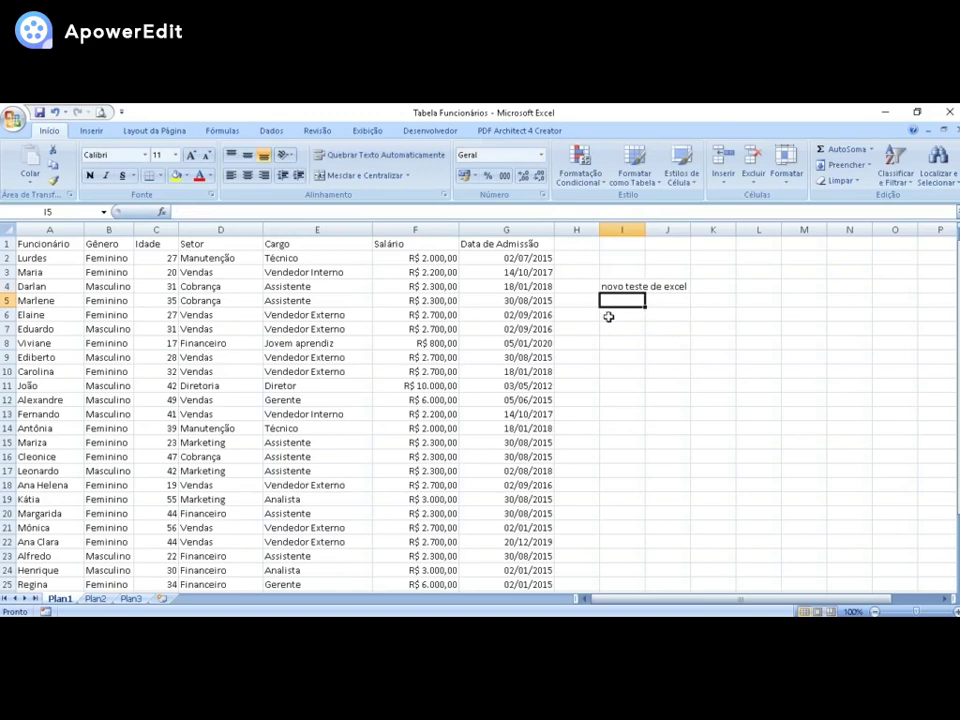
Edit the text in cell I4 in place, removing "novo" so that it reads "teste de excel"
click(608, 286)
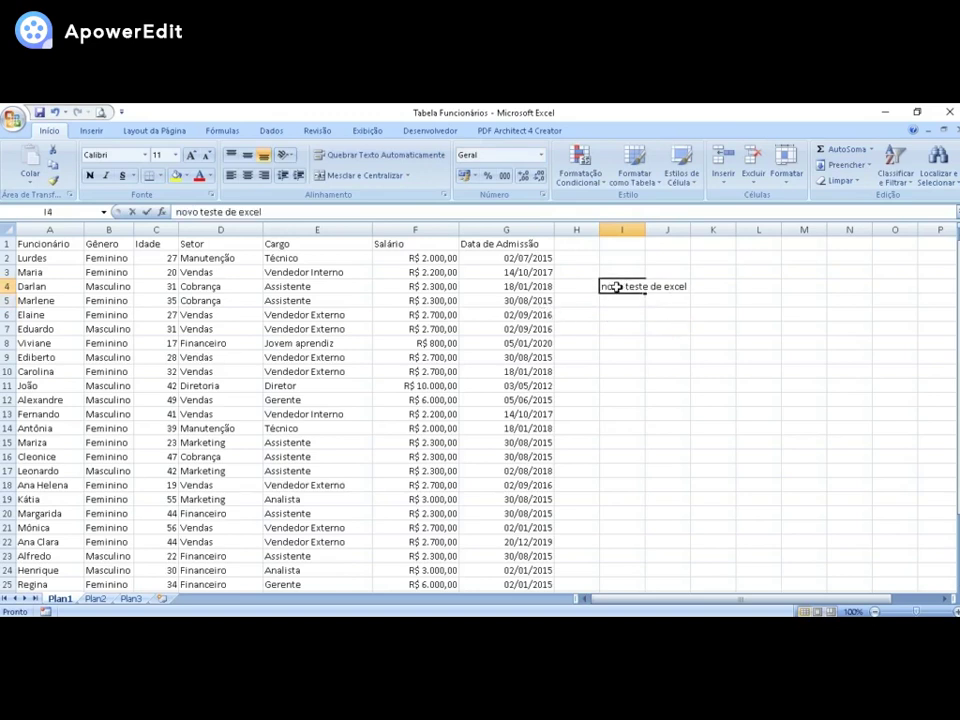
double_click(630, 286)
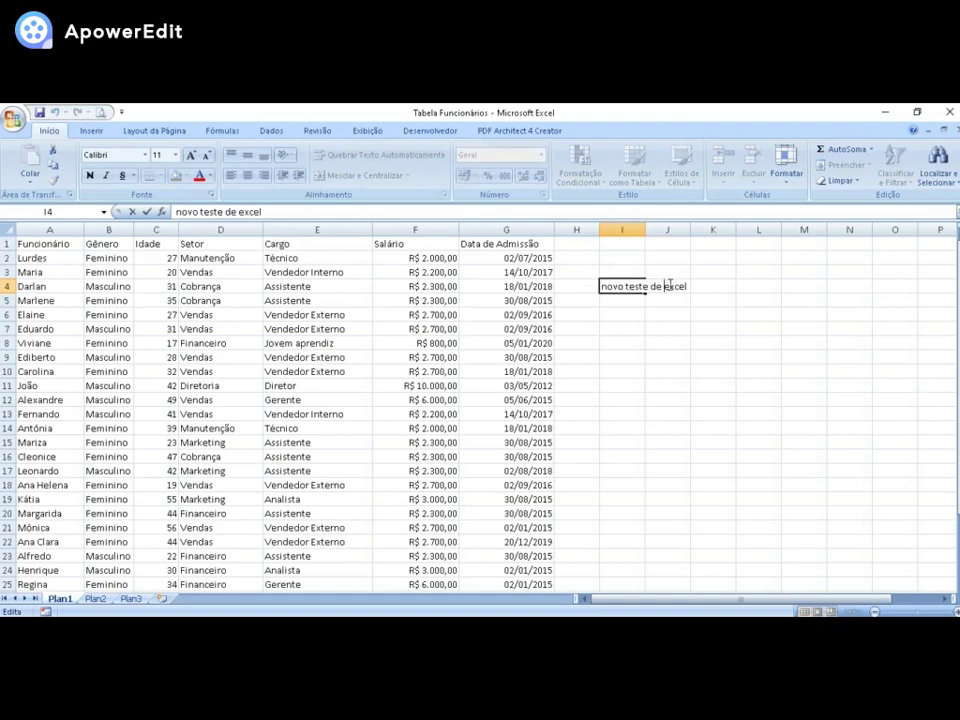
click(621, 312)
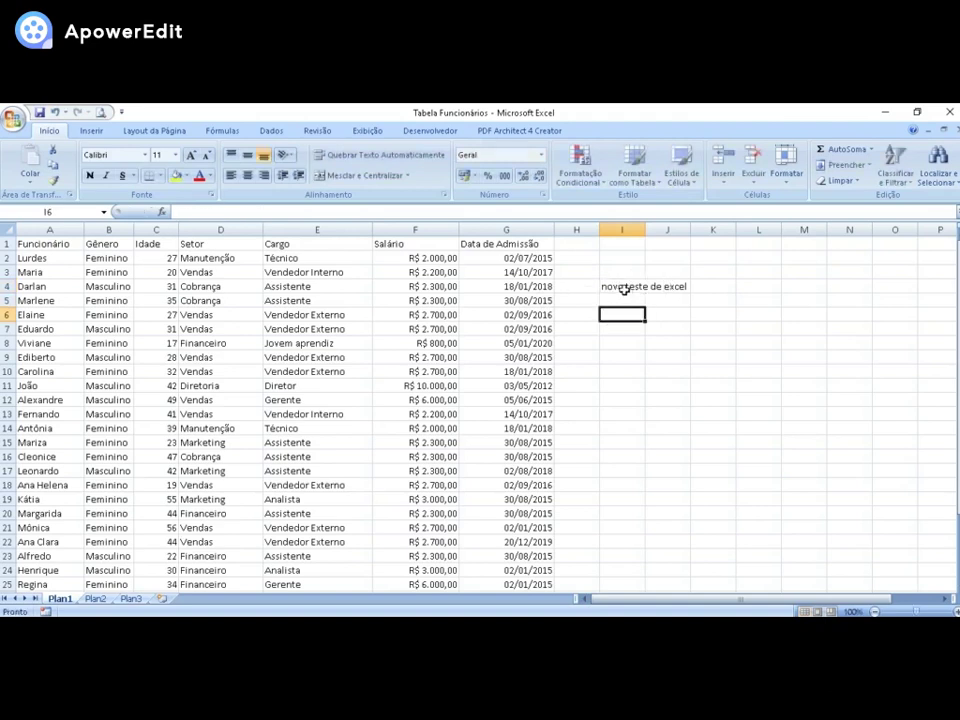
click(624, 288)
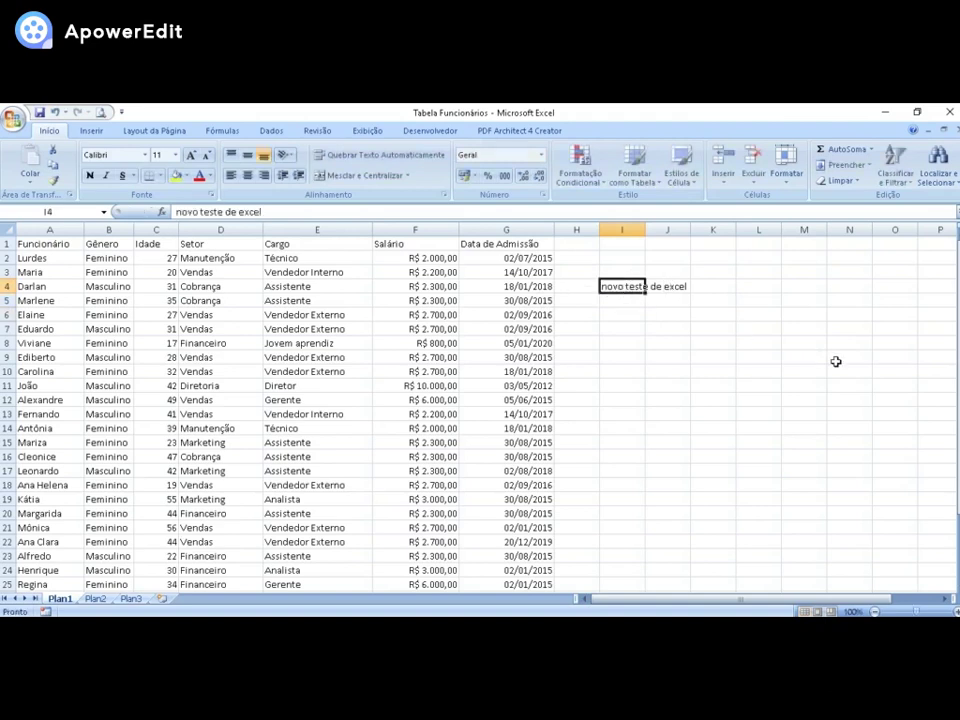
key(F2)
key(F2)
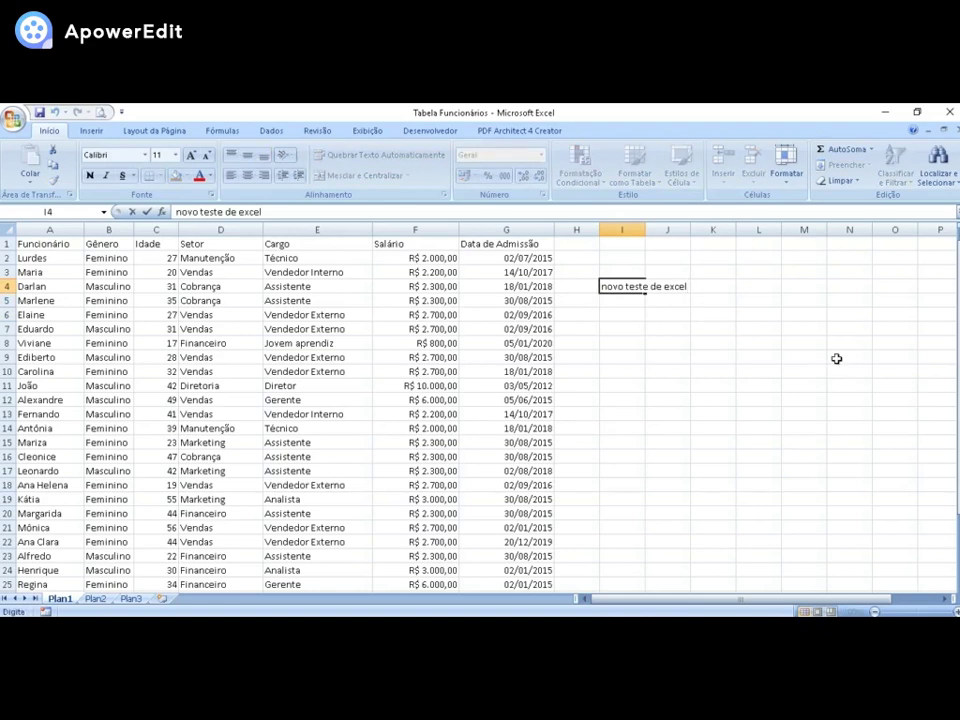
key(Left)
key(Right)
key(F2)
key(BackSpace)
key(BackSpace)
key(BackSpace)
key(BackSpace)
key(BackSpace)
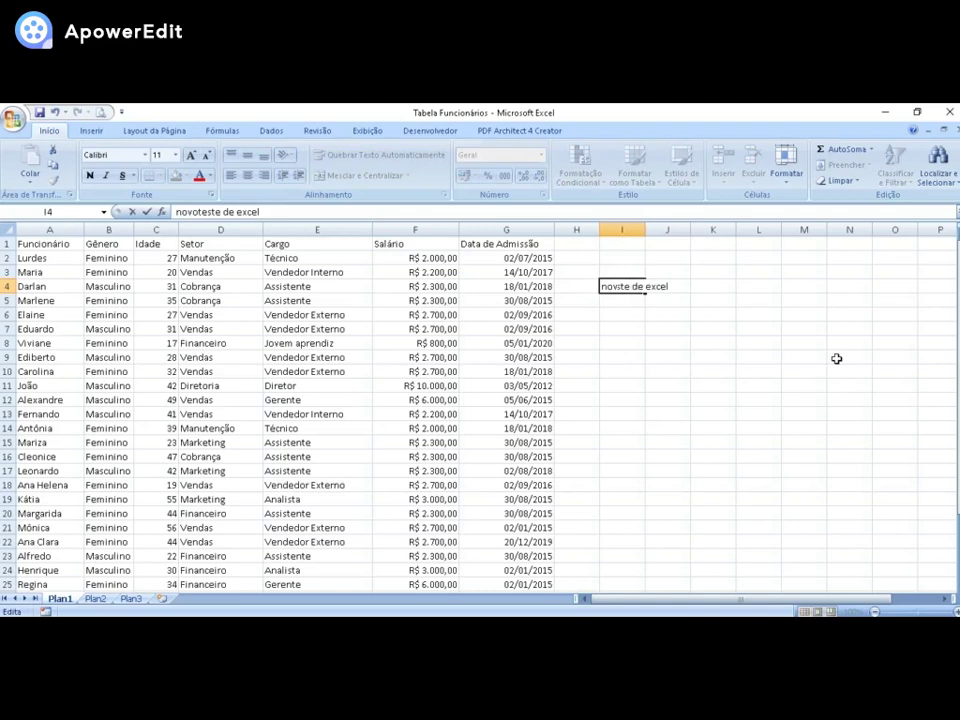
key(Return)
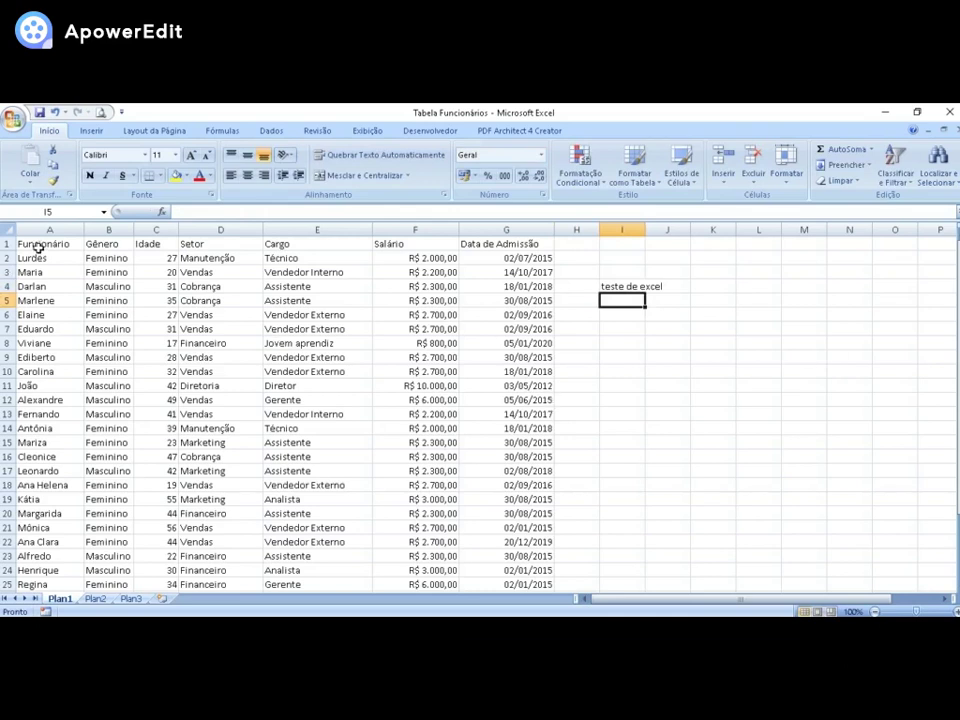
Clear the test text from cell I4 beside the employee table
key(ctrl+Home)
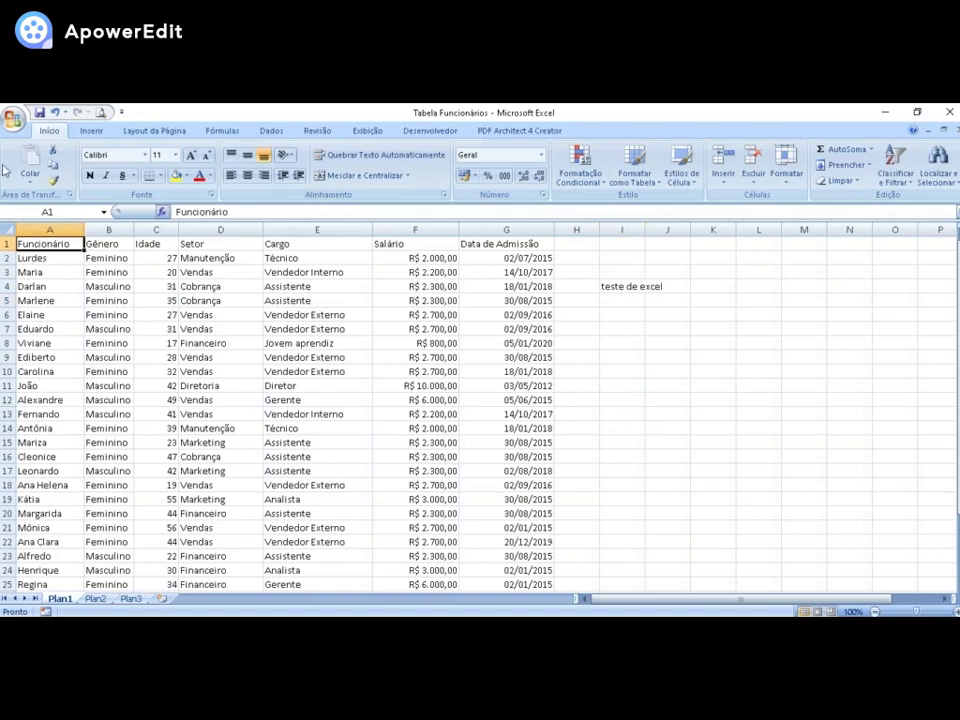
click(606, 287)
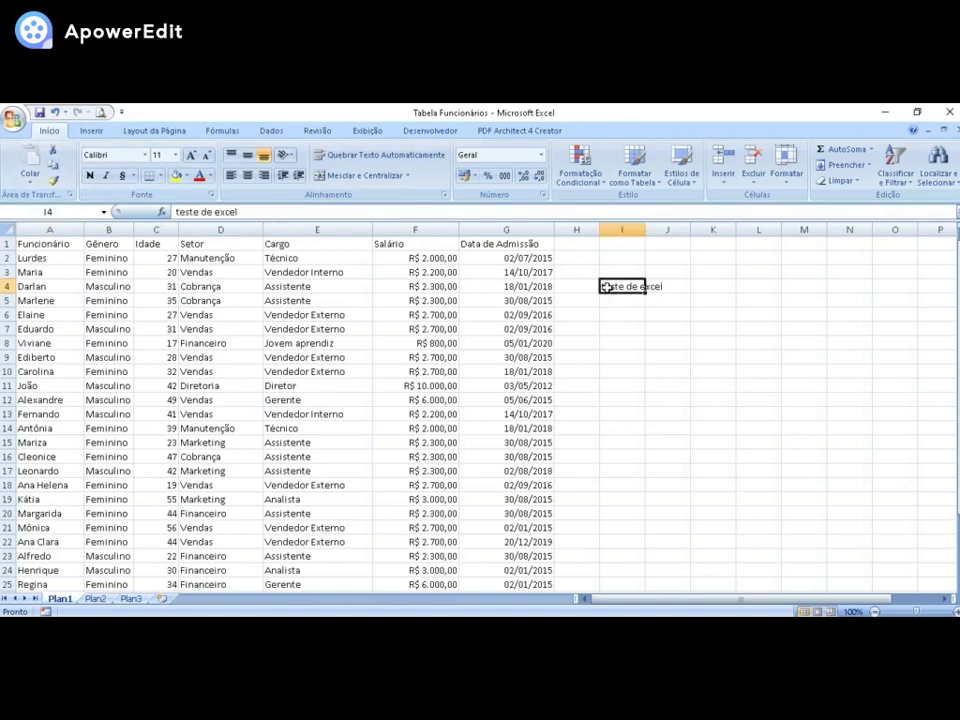
key(Delete)
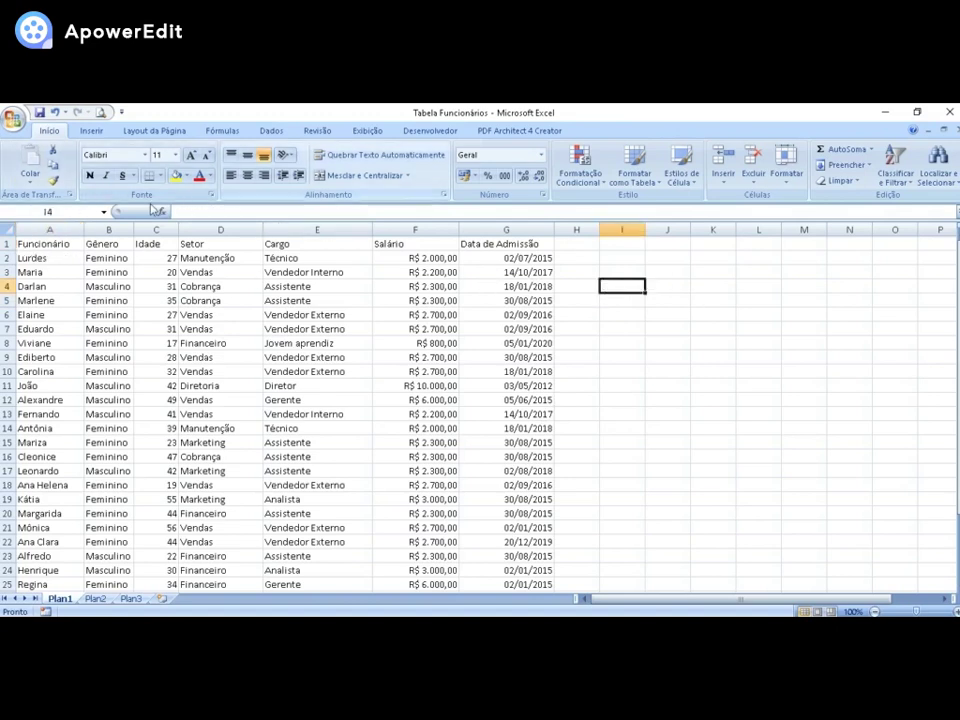
Make the "Funcionário" header in cell A1 bold
click(70, 245)
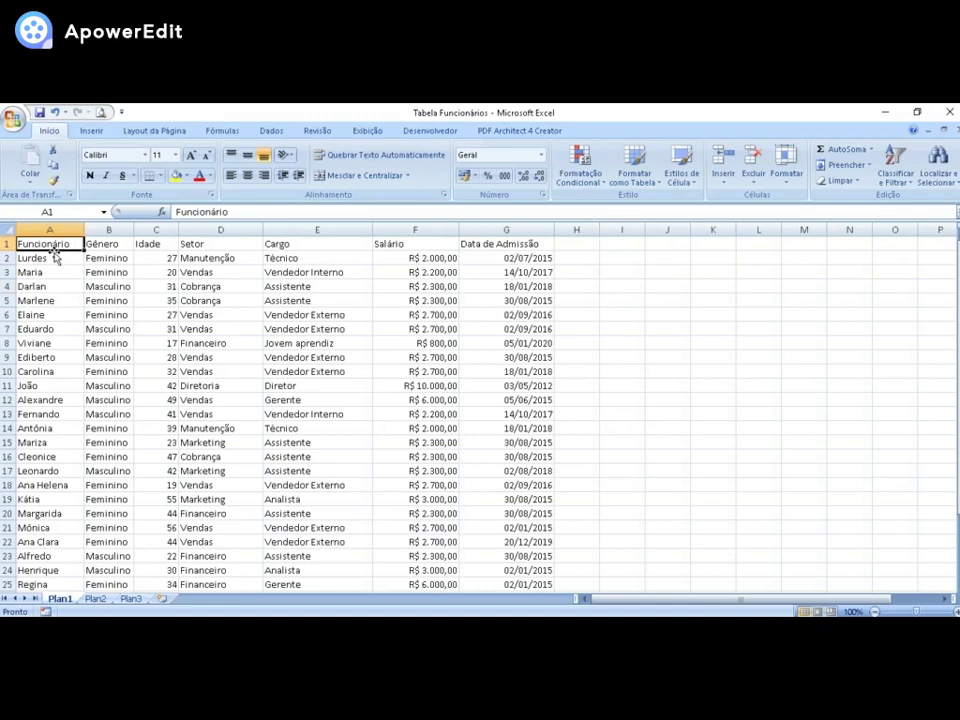
key(ctrl+n)
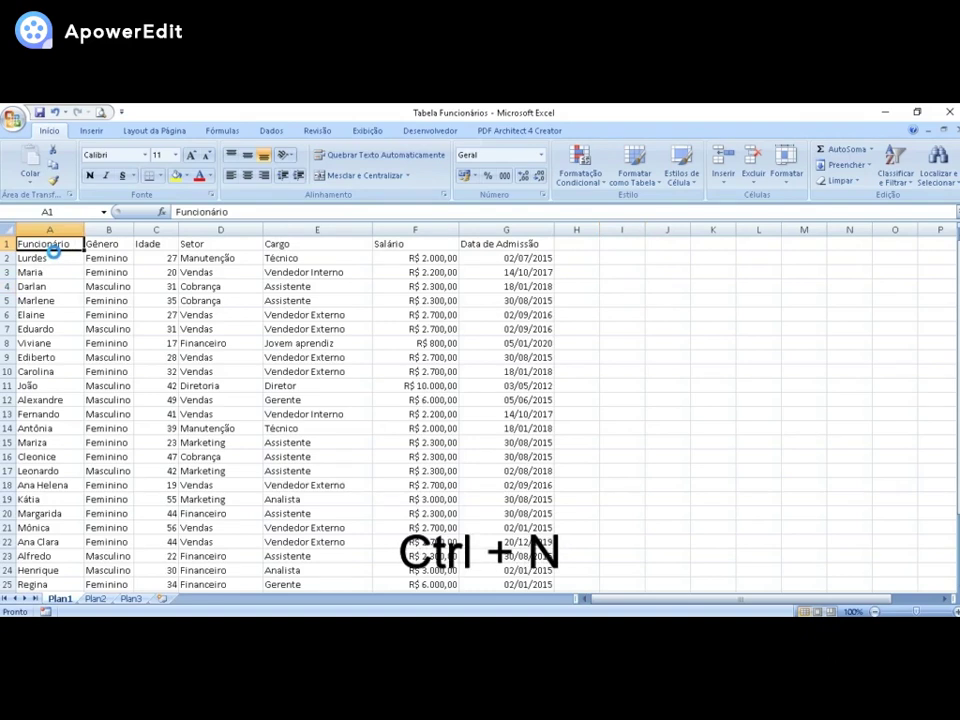
key(ctrl+n)
click(88, 270)
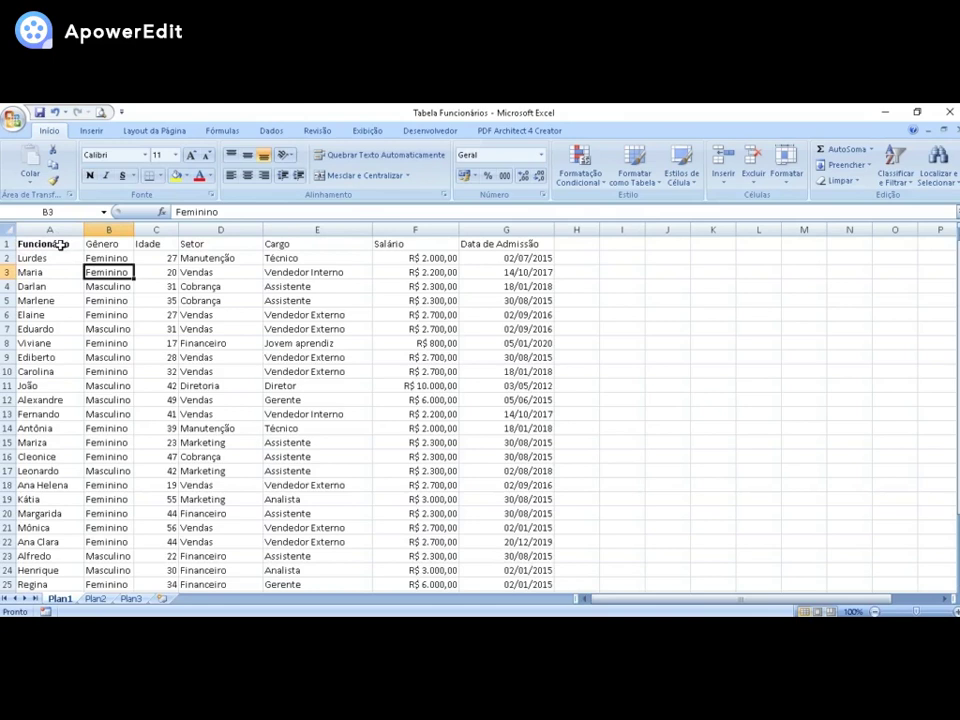
click(62, 244)
Italicise the "Gênero" header in cell B1 and underline the "Idade" header in cell C1
click(112, 244)
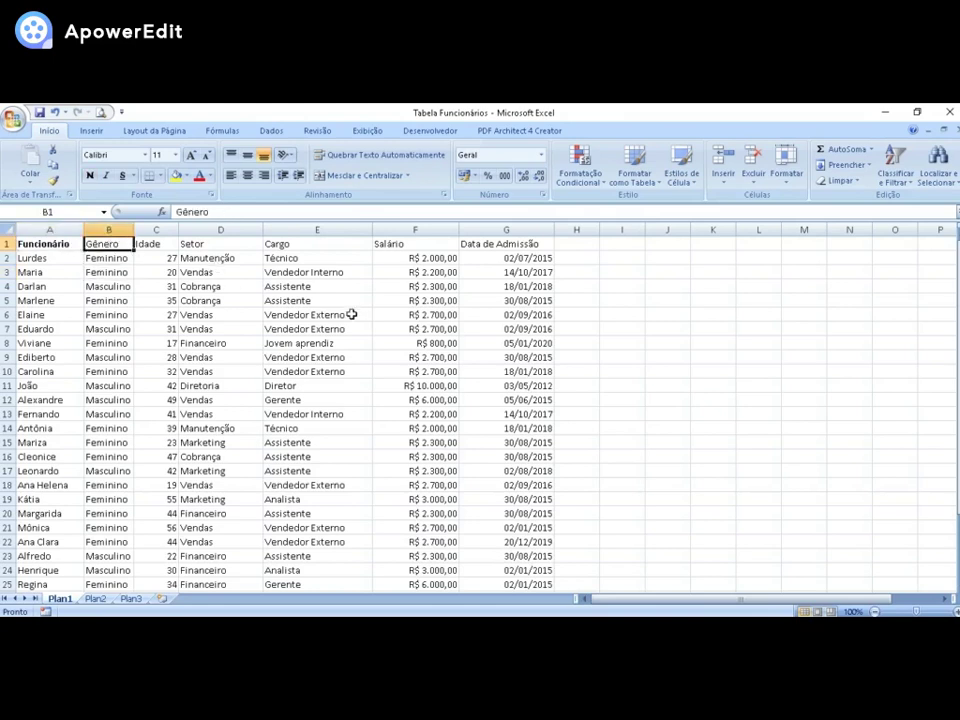
key(ctrl+i)
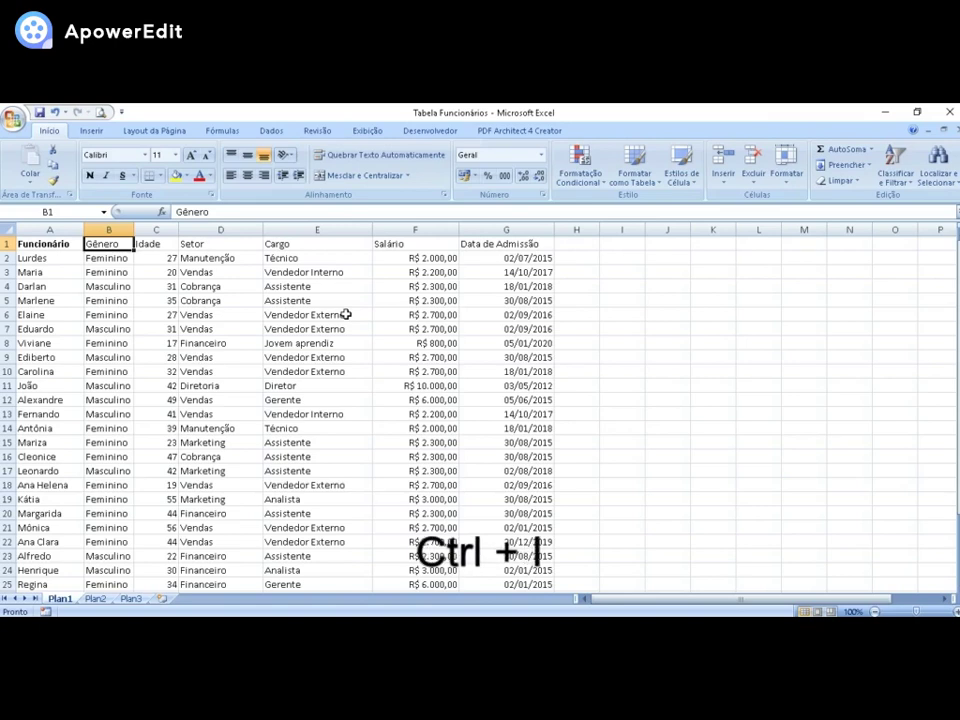
click(150, 244)
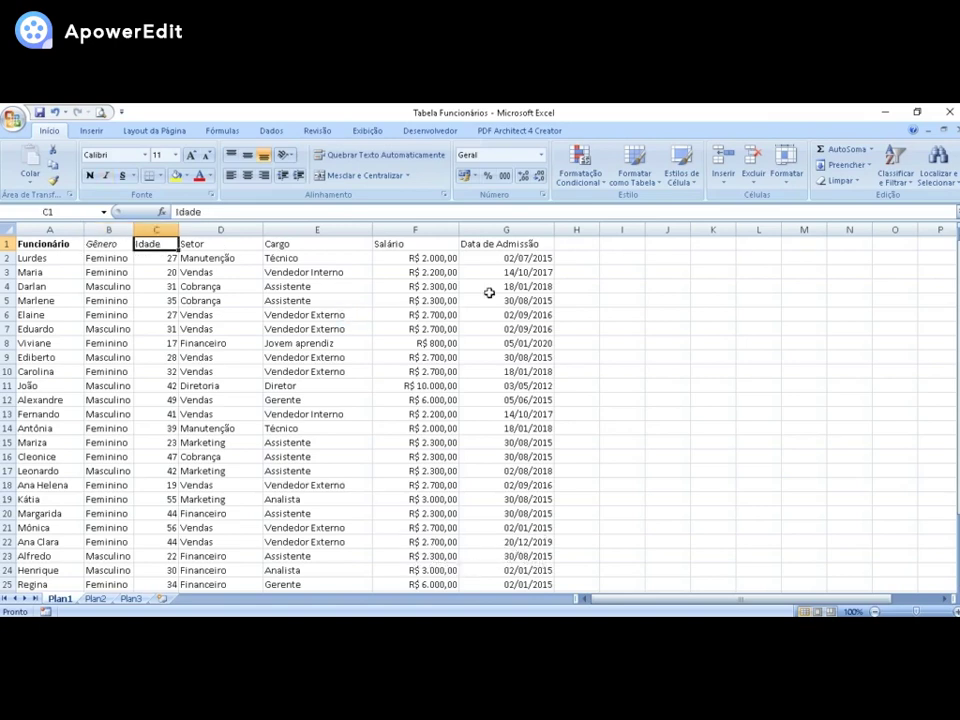
key(ctrl+s)
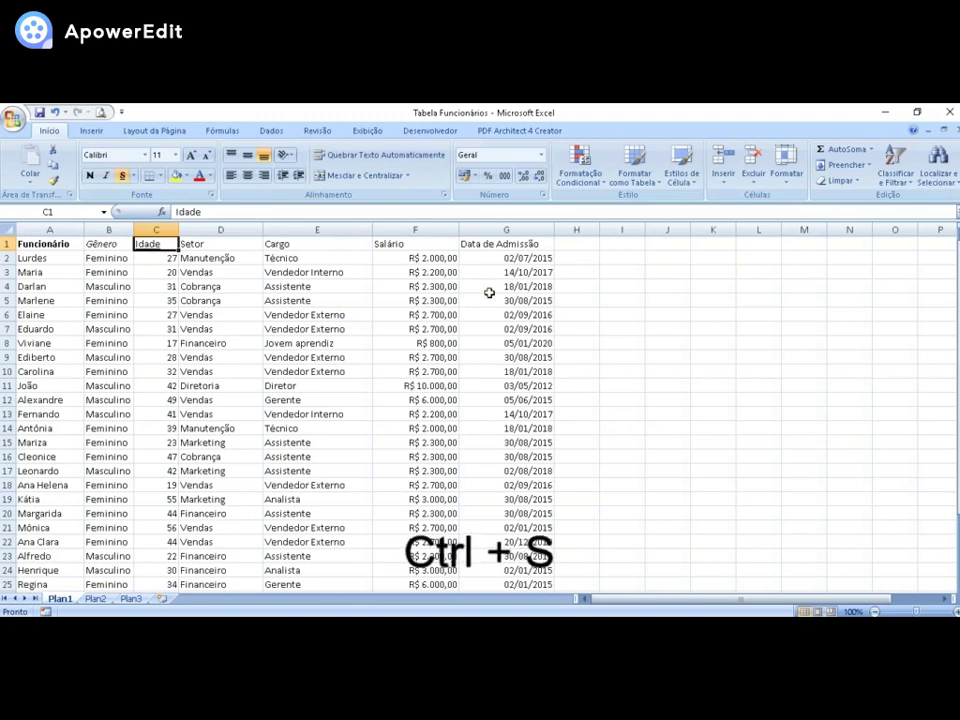
click(318, 258)
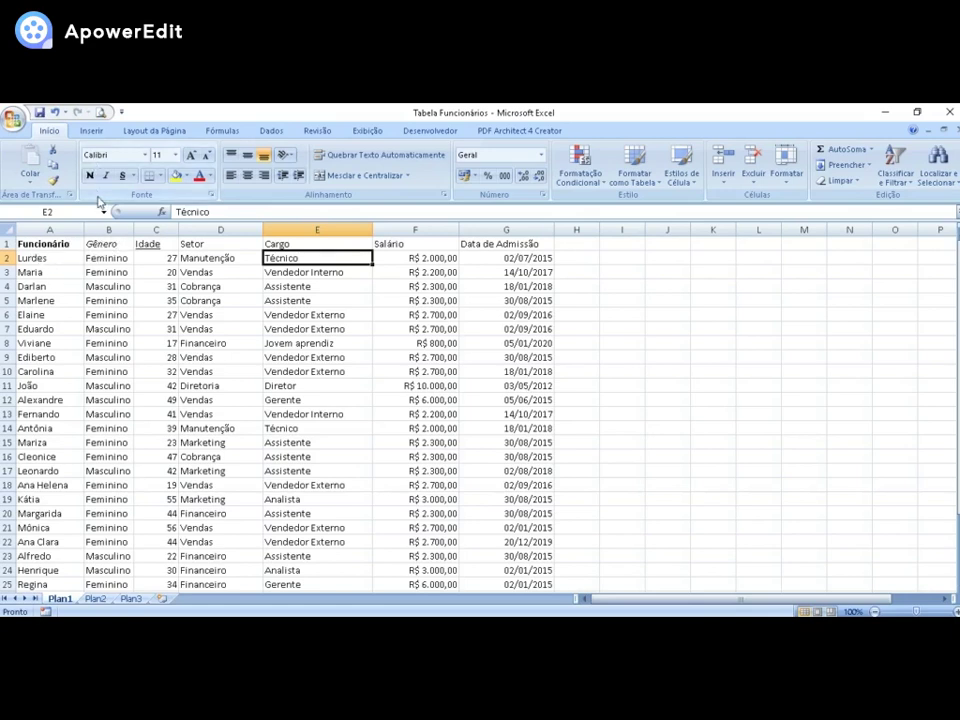
Make the employee name in cell A20 bold and underline the "Financeiro" entry in cell D24
click(52, 515)
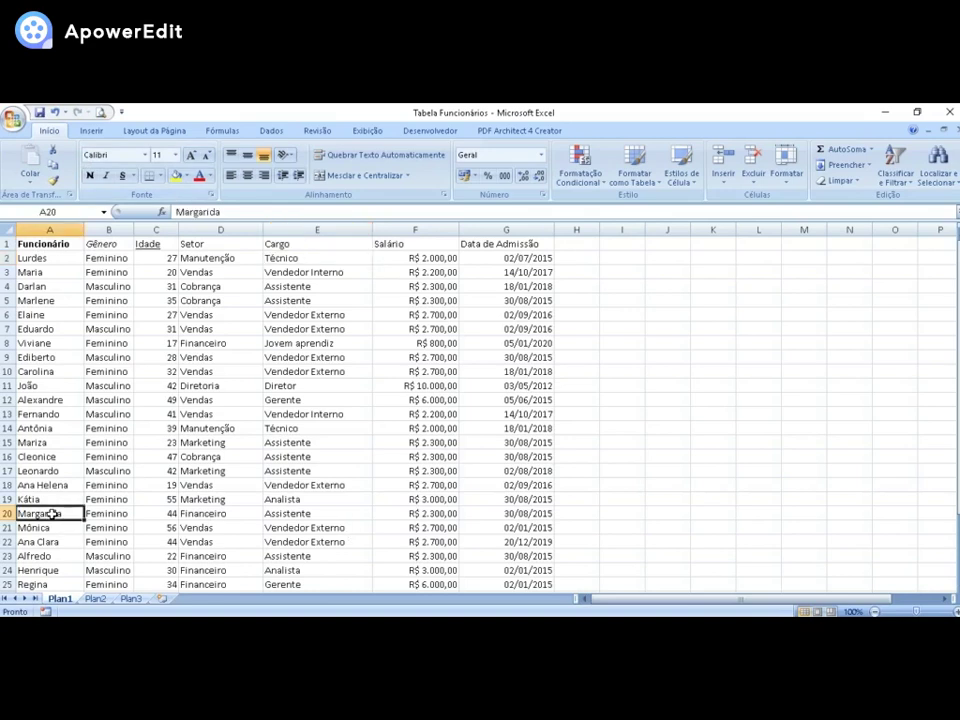
click(89, 176)
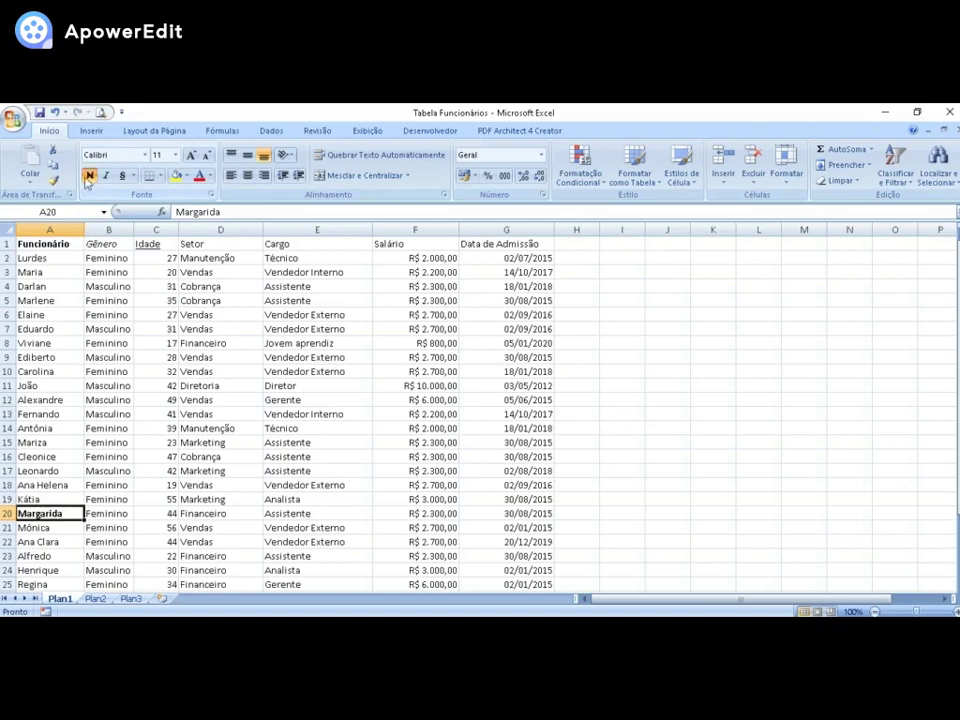
click(197, 572)
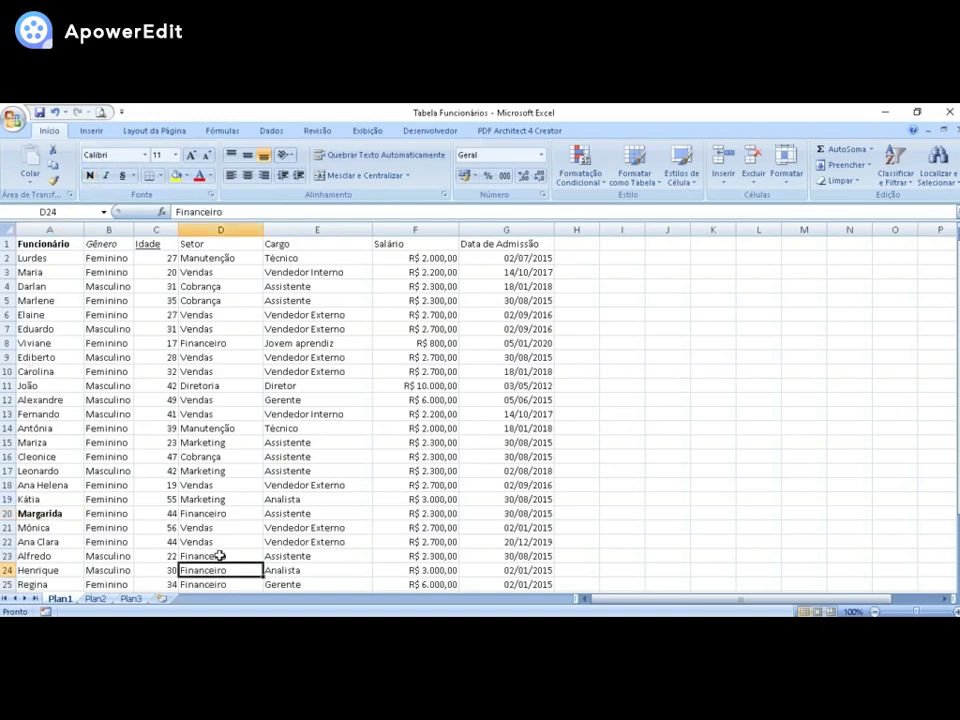
click(120, 177)
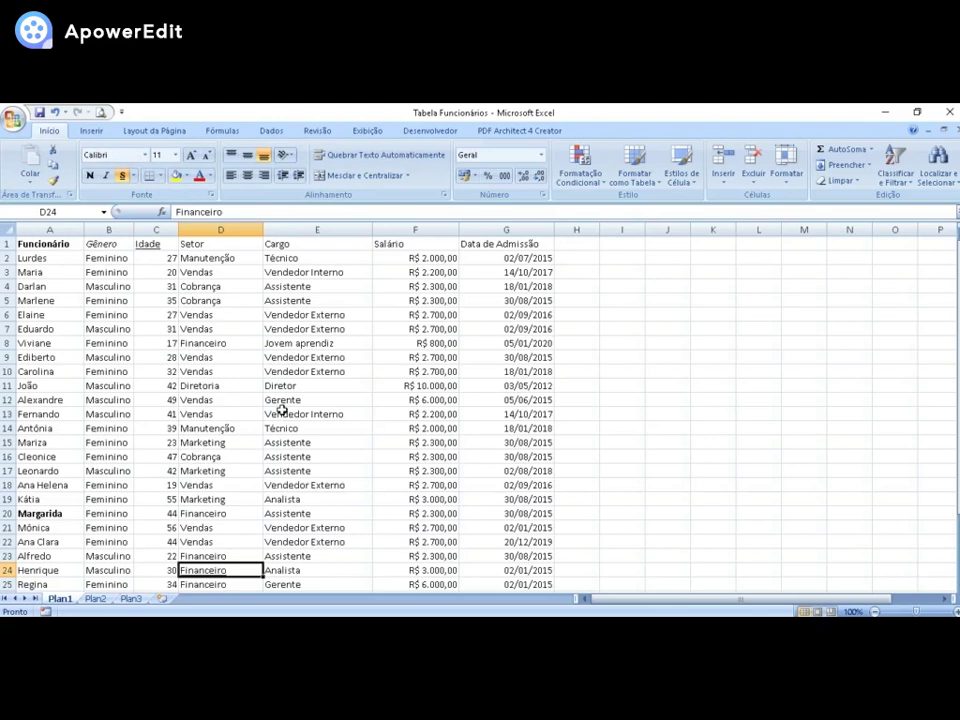
scroll(375, 371, down, 6)
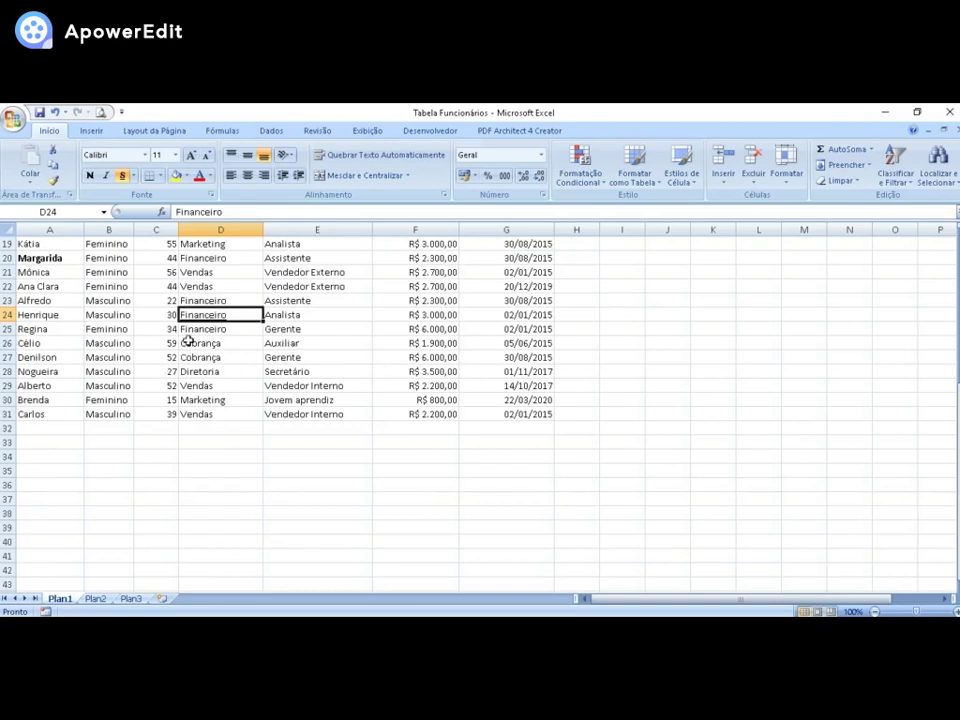
Make the "Feminino" entry in cell B19 bold and italicise the age in cell C19
scroll(195, 327, up, 2)
scroll(195, 327, up, 4)
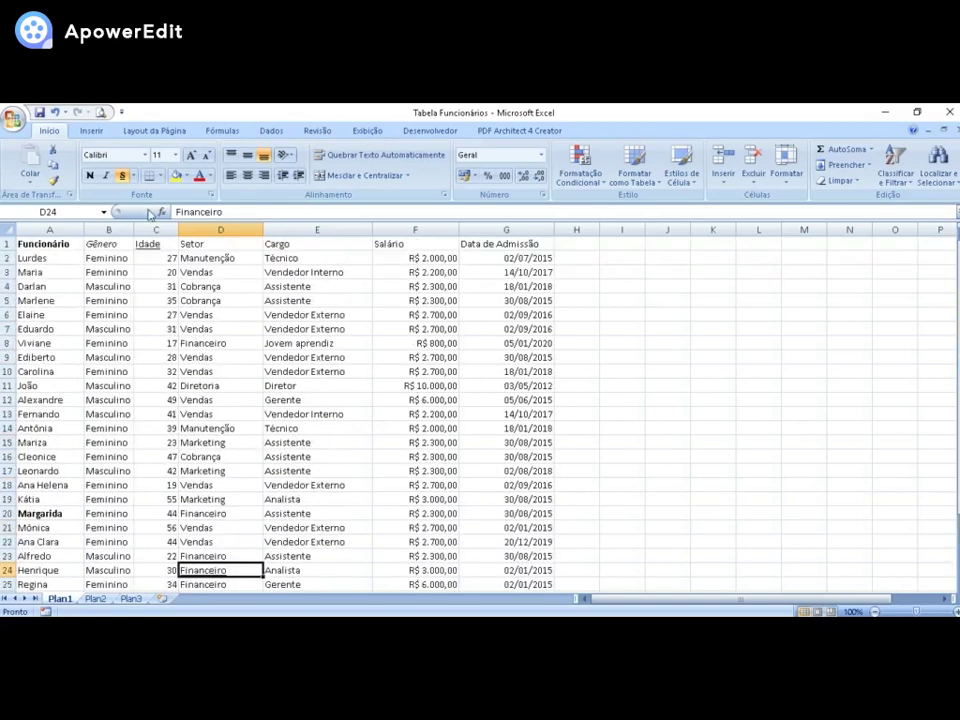
click(105, 499)
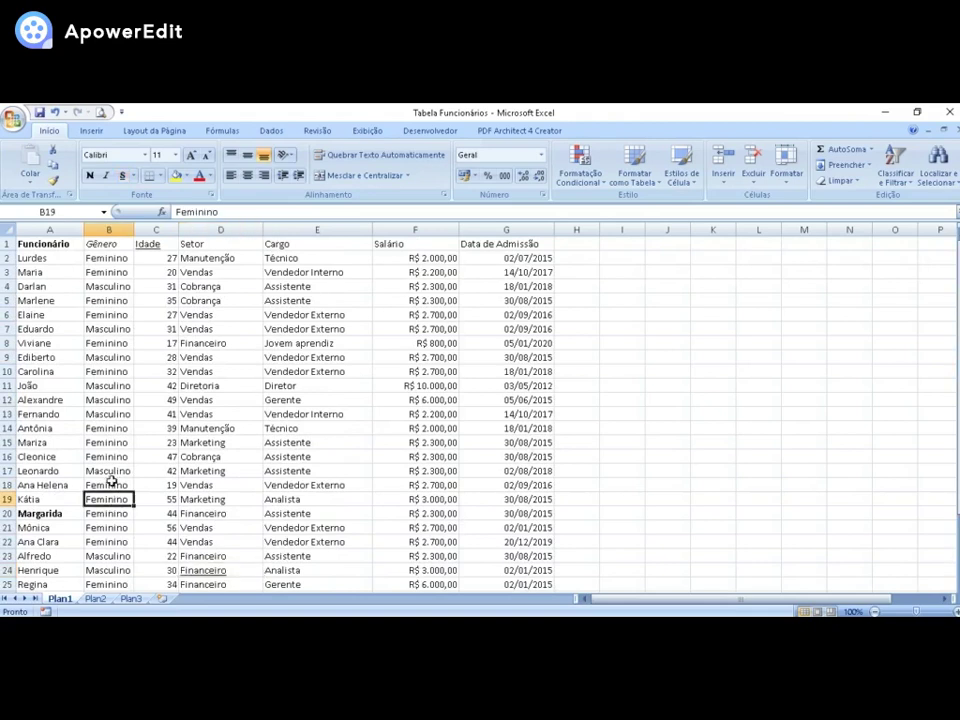
key(ctrl+n)
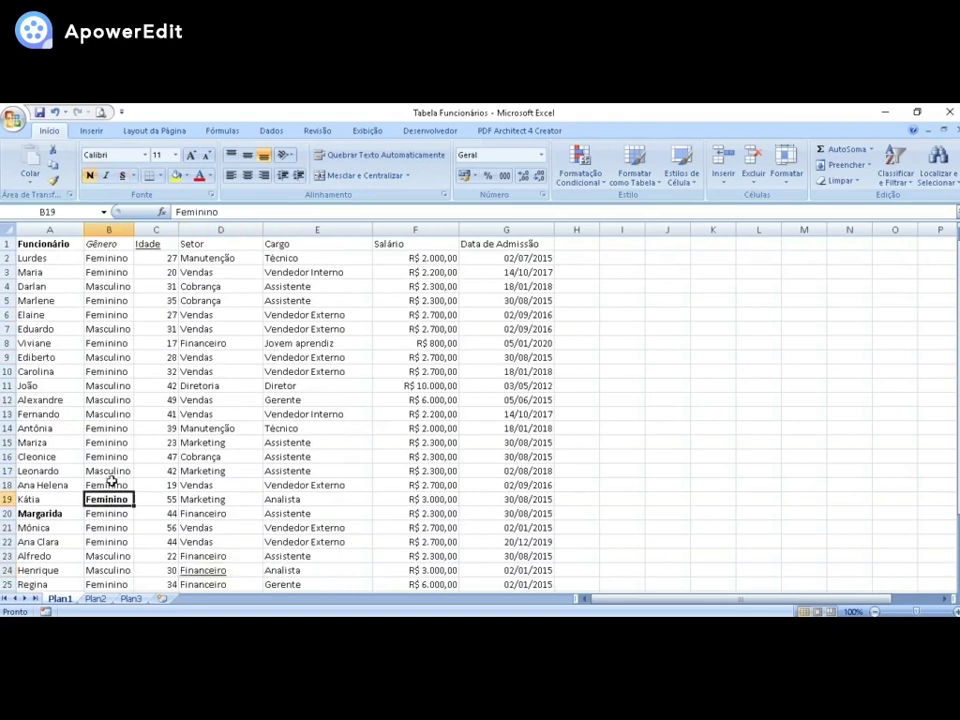
key(Right)
key(ctrl+i)
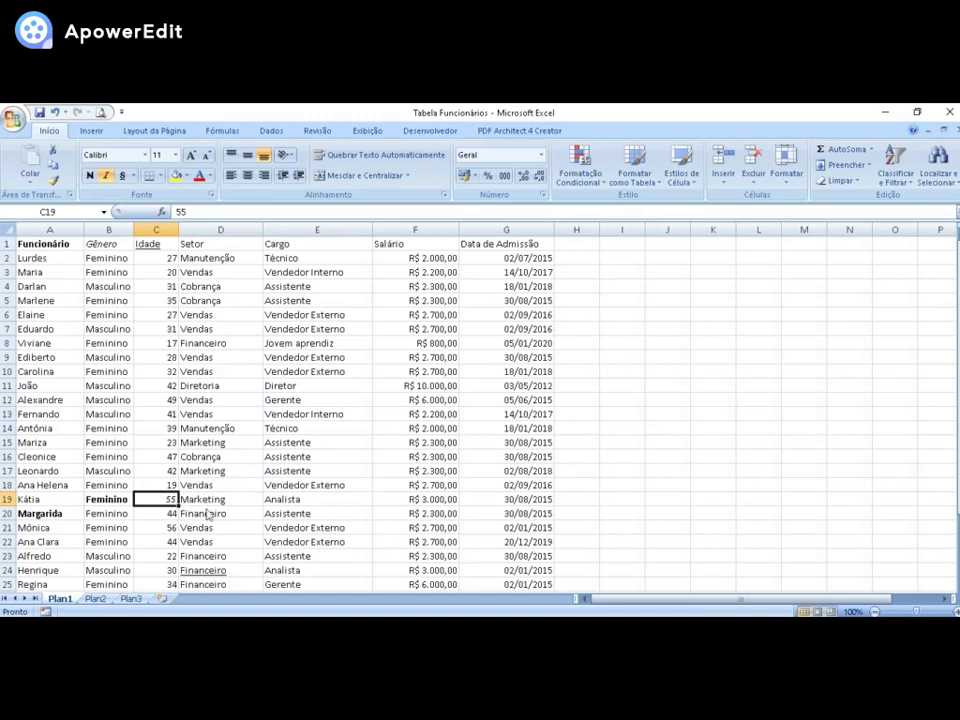
Undo all the bold, italic and underline formatting applied to the entries and headers of the employee table
key(Left)
key(ctrl+n)
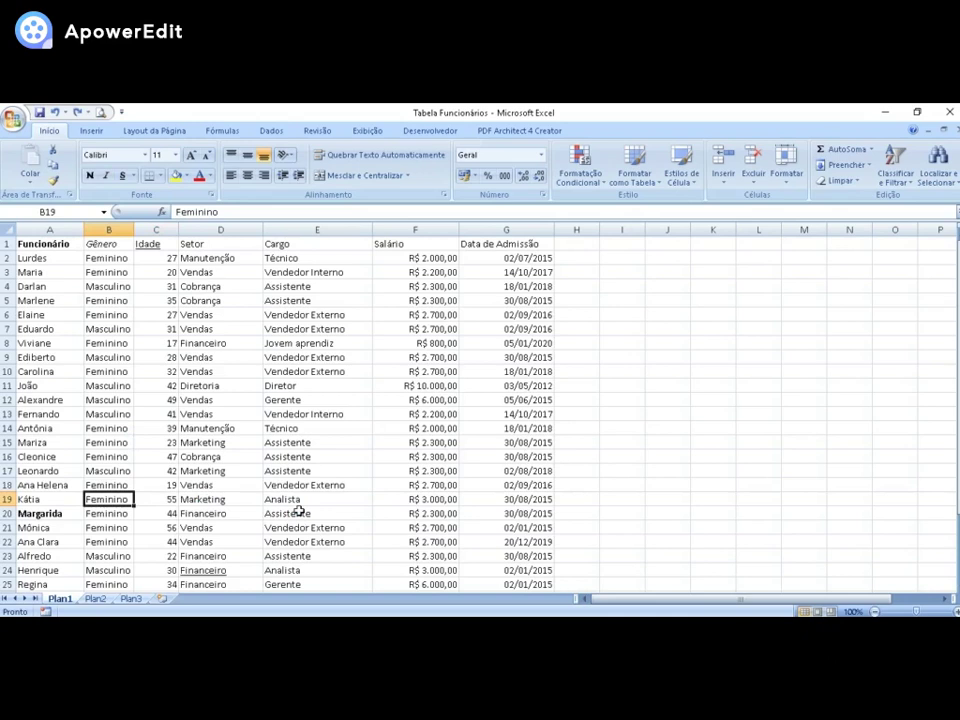
key(ctrl+z)
key(ctrl+z)
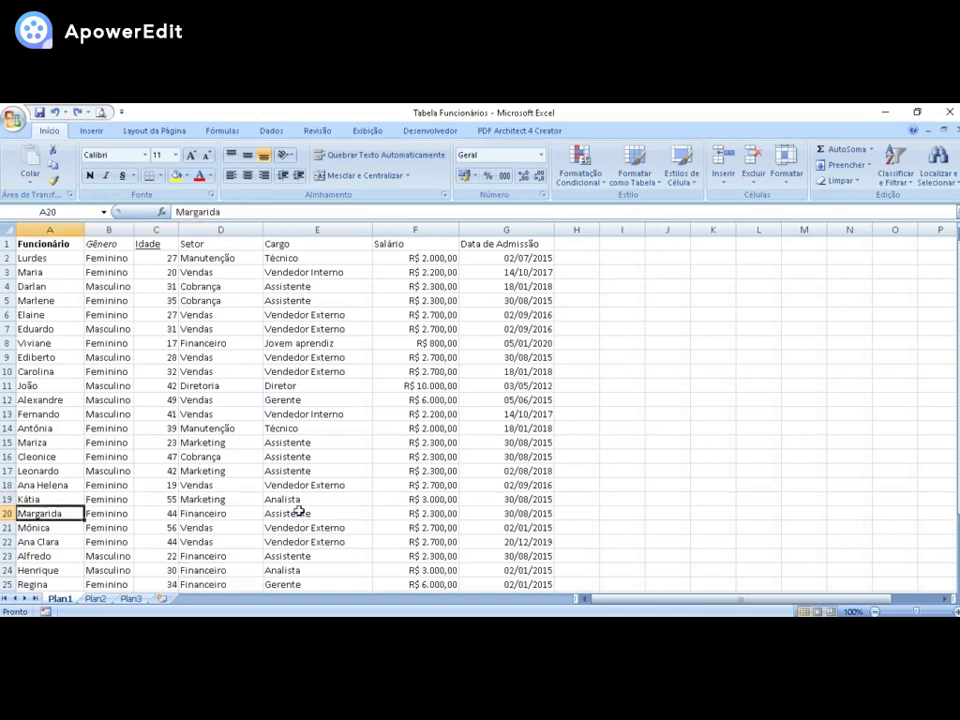
key(ctrl+z)
key(ctrl+z)
key(ctrl+z)
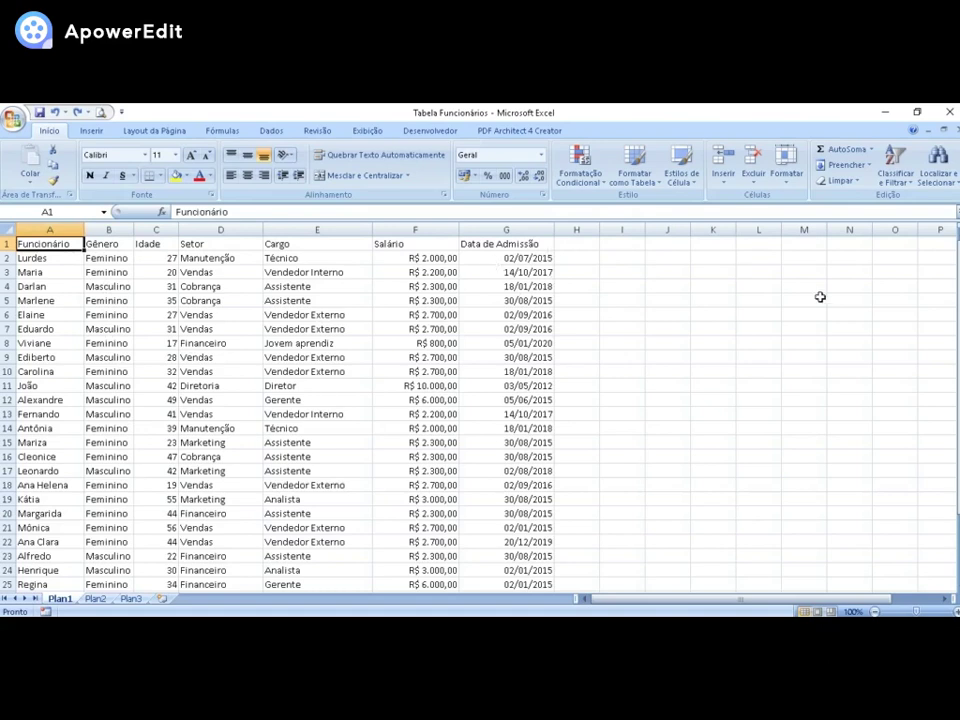
Move the active cell one cell at a time around the employee table, from header A1 to cell C10
key(Right)
key(Down)
key(Left)
key(Up)
key(Right)
key(Right)
key(Right)
key(Right)
key(Right)
key(Right)
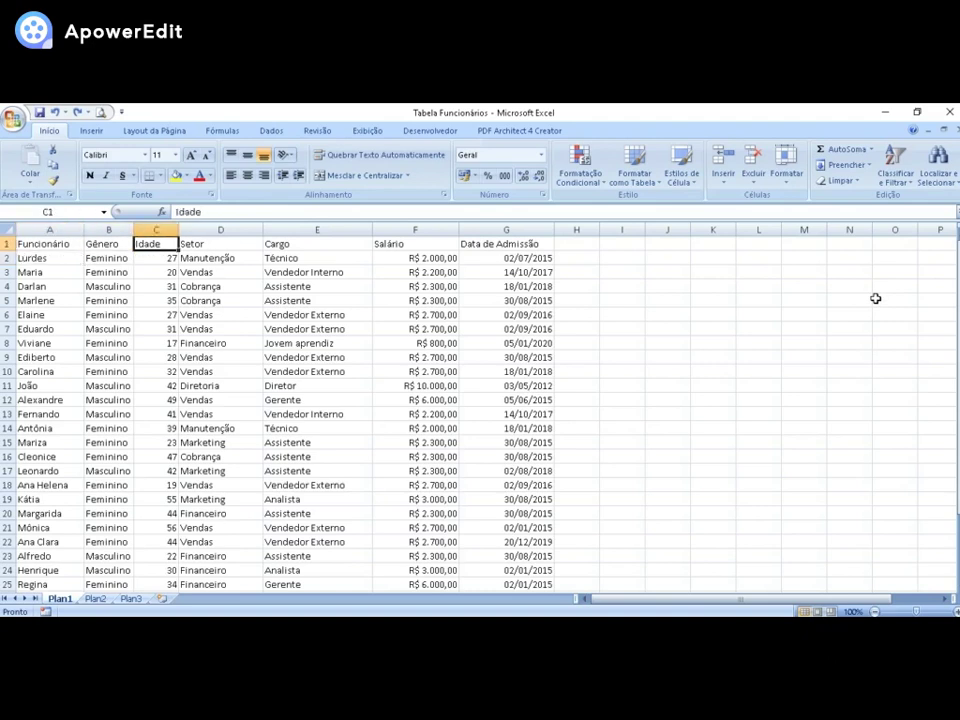
key(Down)
key(Down)
key(Down)
key(Down)
key(Down)
key(Down)
key(Down)
key(Left)
key(Left)
key(Down)
key(Right)
key(Down)
key(Left)
key(Up)
key(Right)
key(Right)
key(Down)
key(Left)
key(Up)
key(Right)
key(Down)
key(Left)
key(Left)
key(Left)
key(Left)
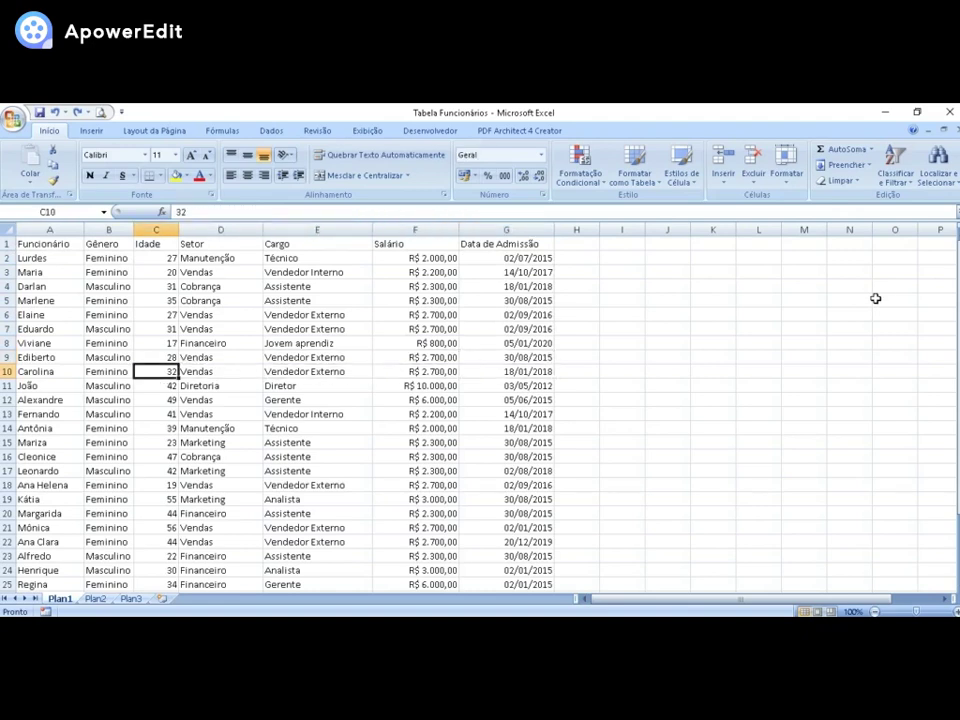
key(Up)
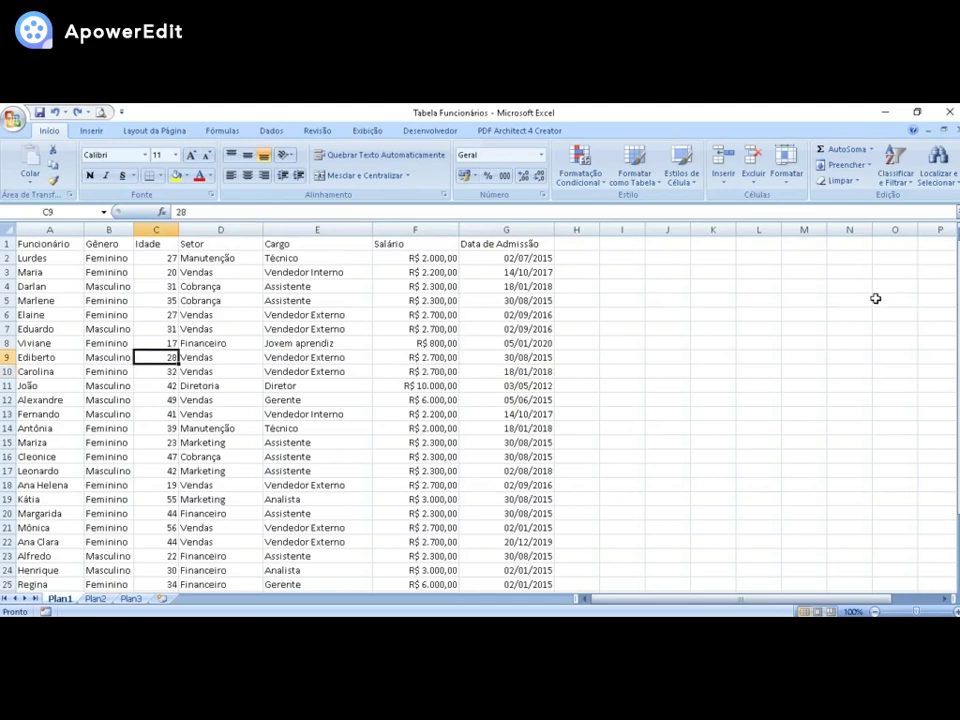
key(Right)
key(Down)
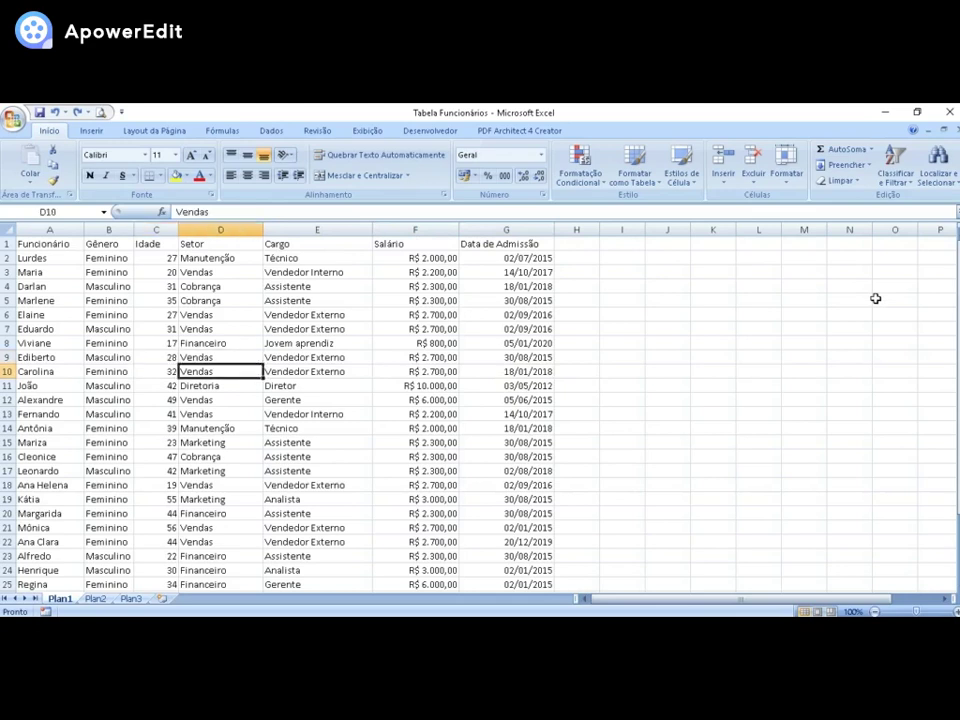
key(Left)
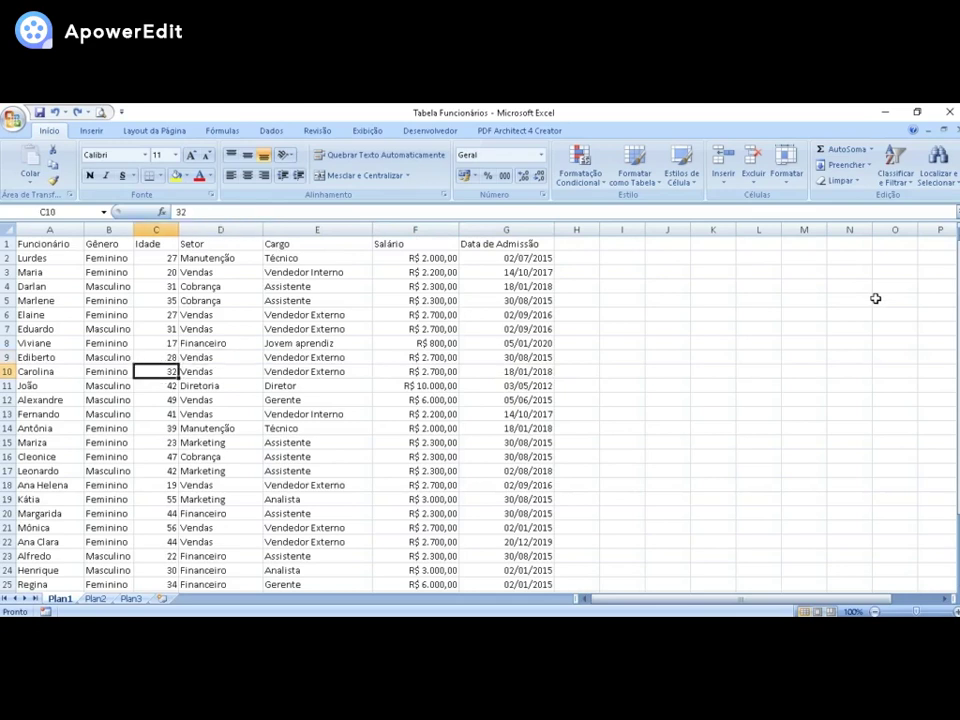
Jump from header A1 to the last filled row and the sheet's last row, and return to A1
click(18, 245)
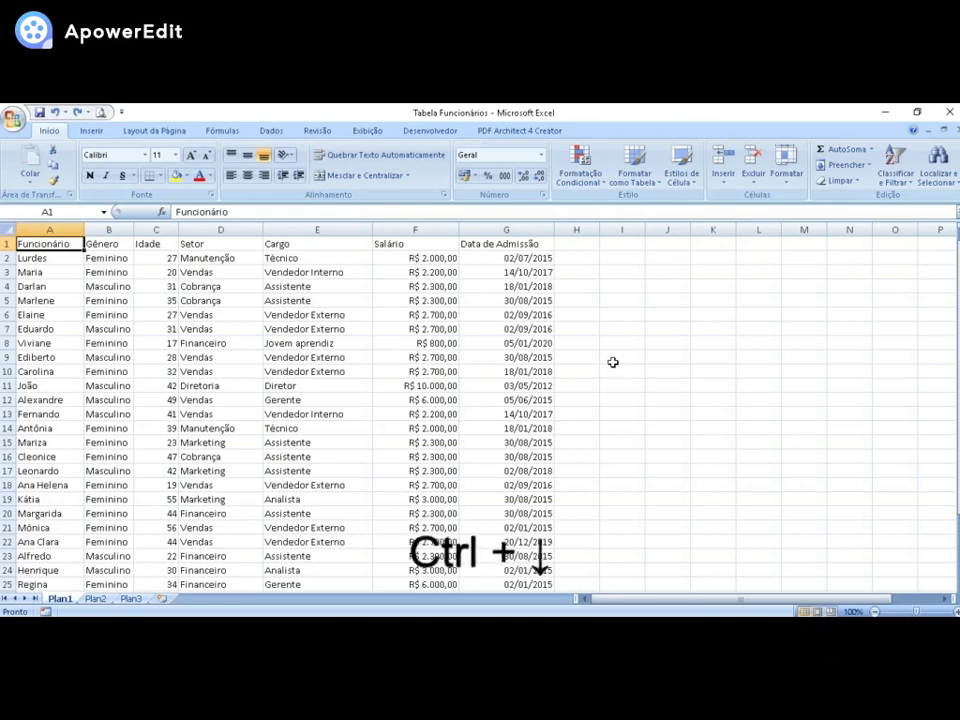
key(ctrl+Down)
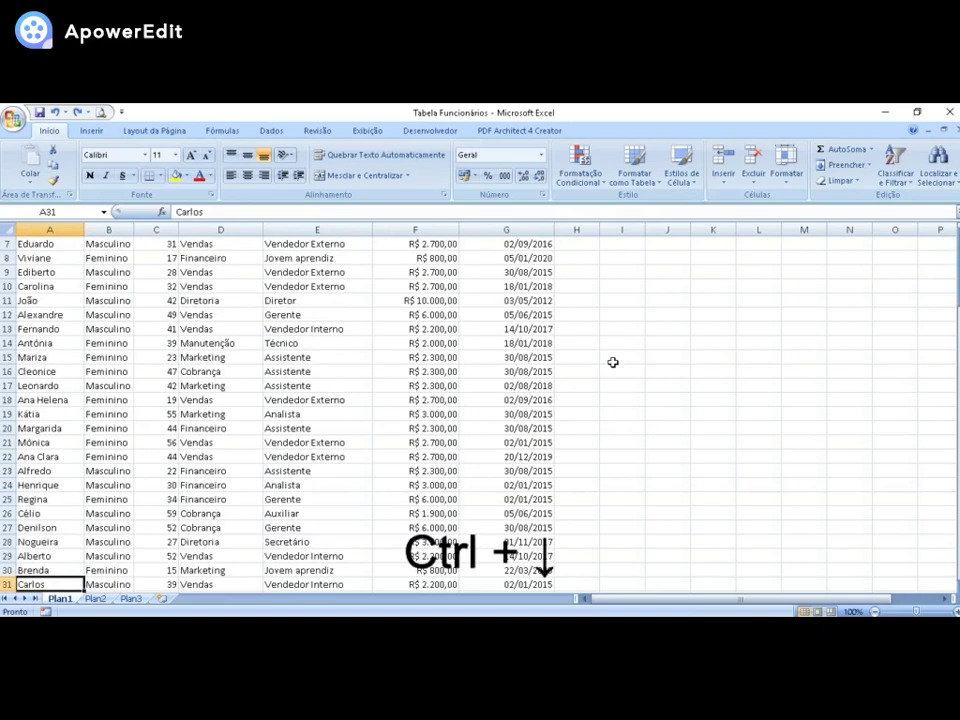
scroll(590, 390, down, 1)
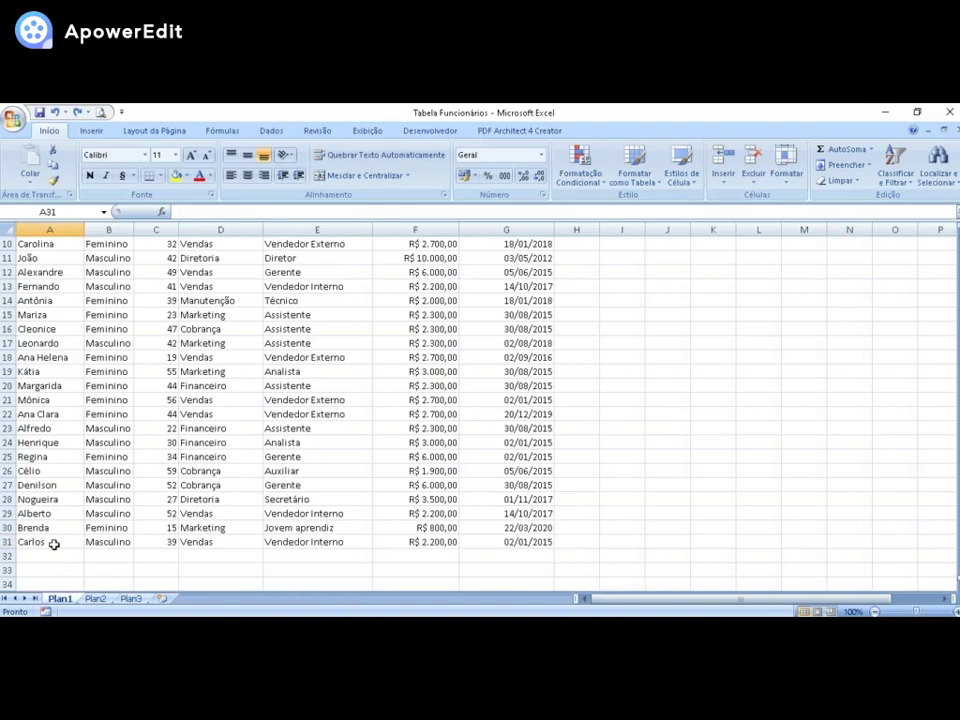
key(ctrl+Down)
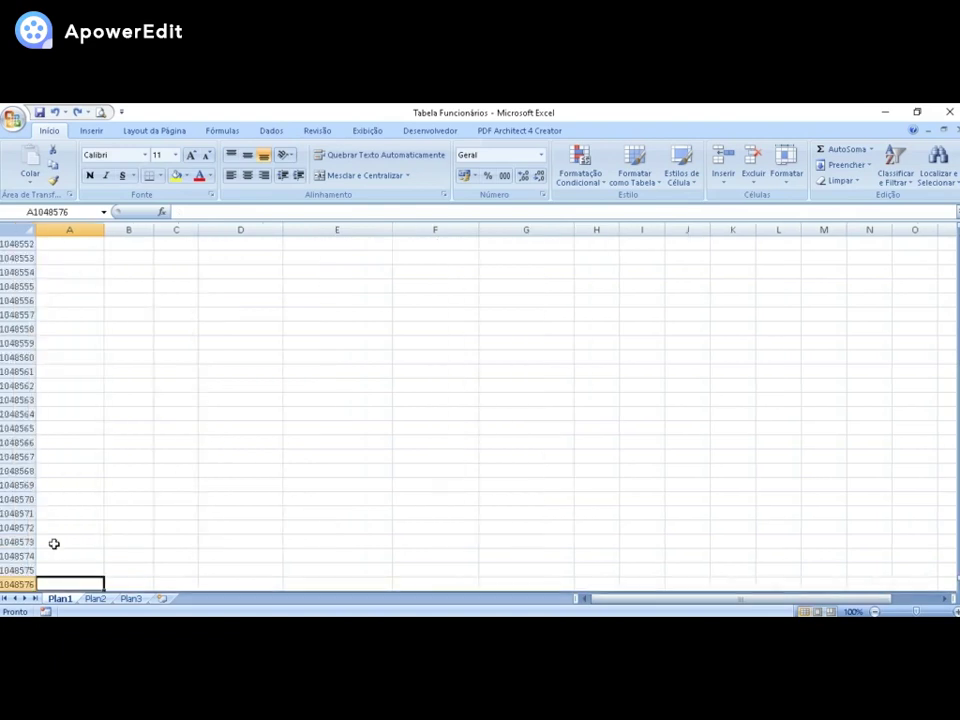
key(ctrl+Up)
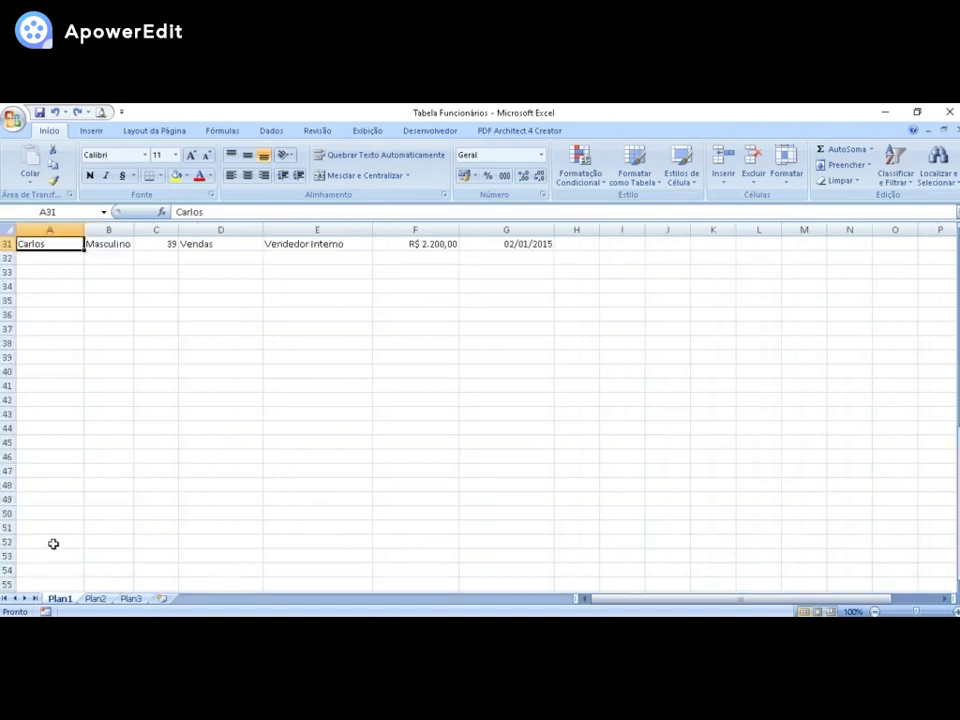
key(ctrl+Up)
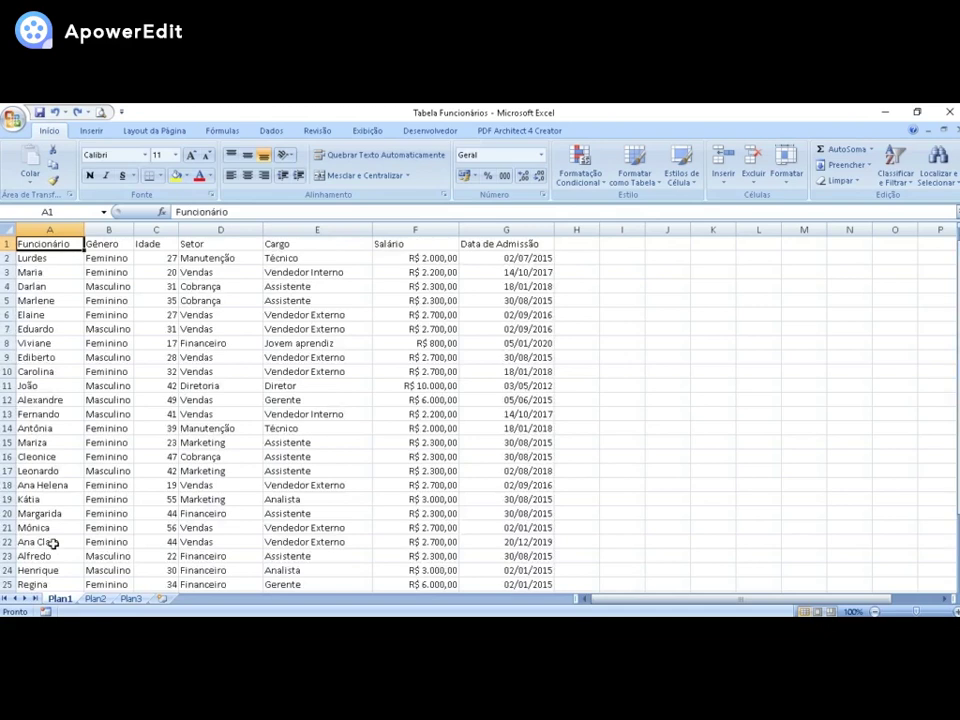
Jump between the first and last entries of column A, and between the first and last headers of row 1
key(ctrl+Down)
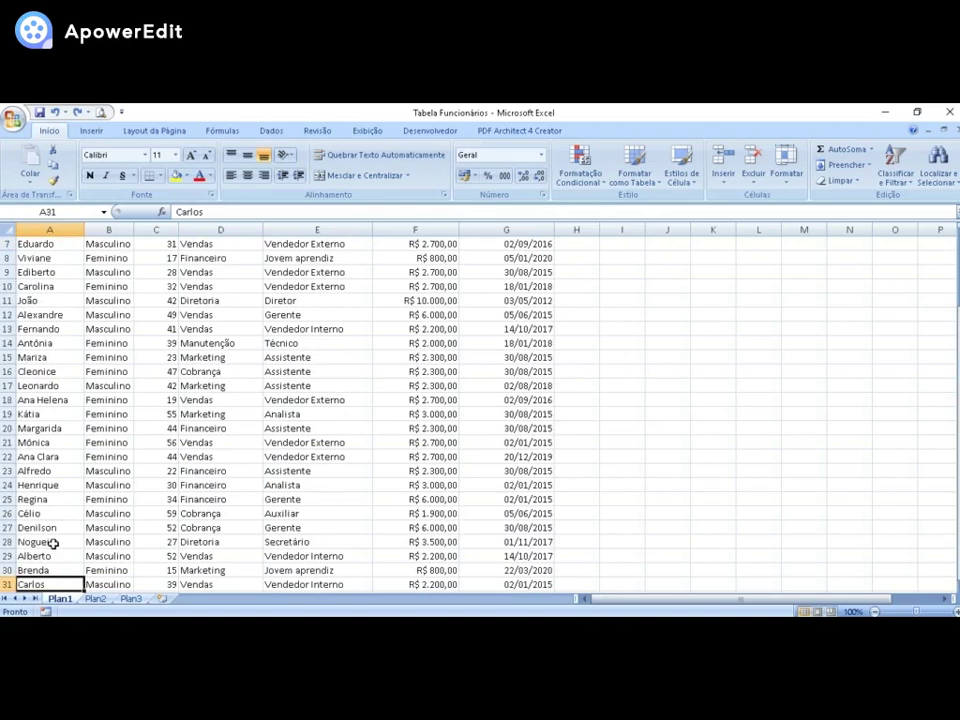
key(ctrl+Up)
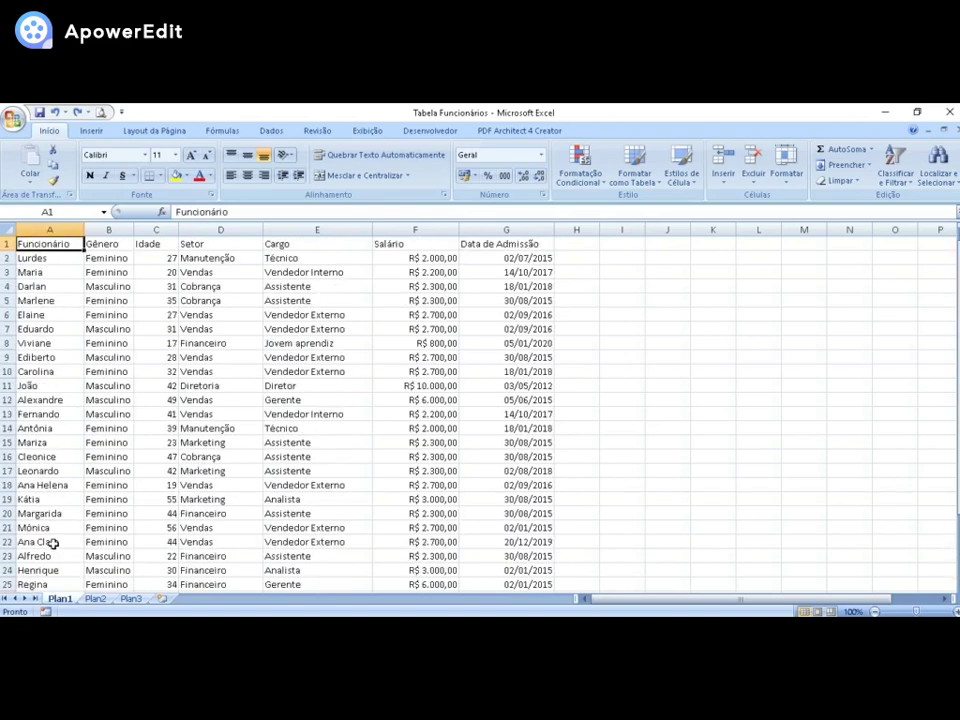
key(ctrl+Down)
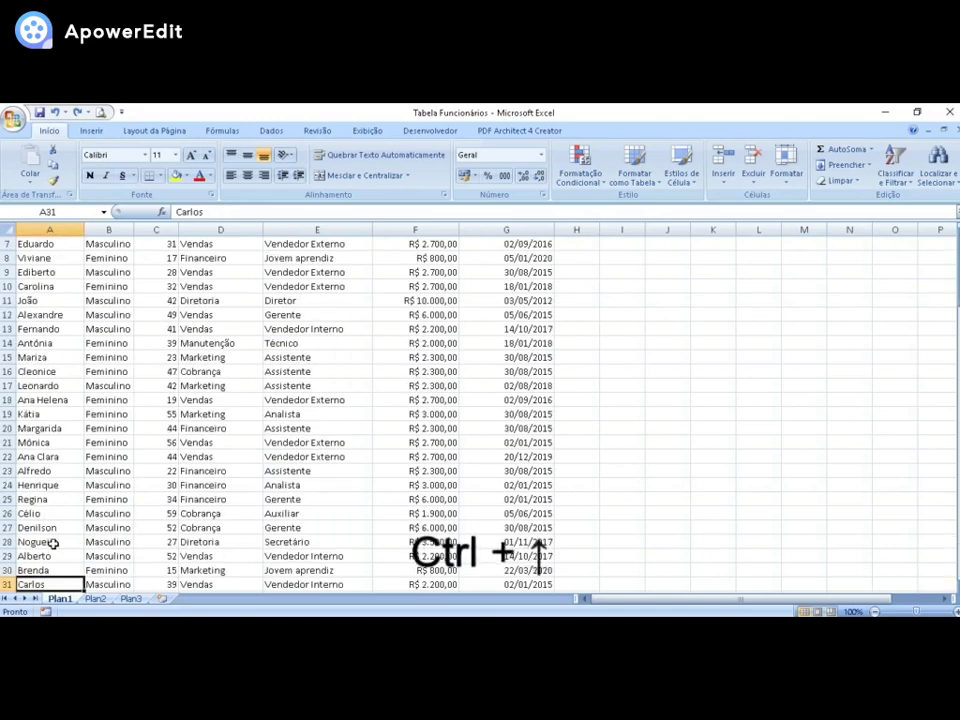
key(ctrl+Up)
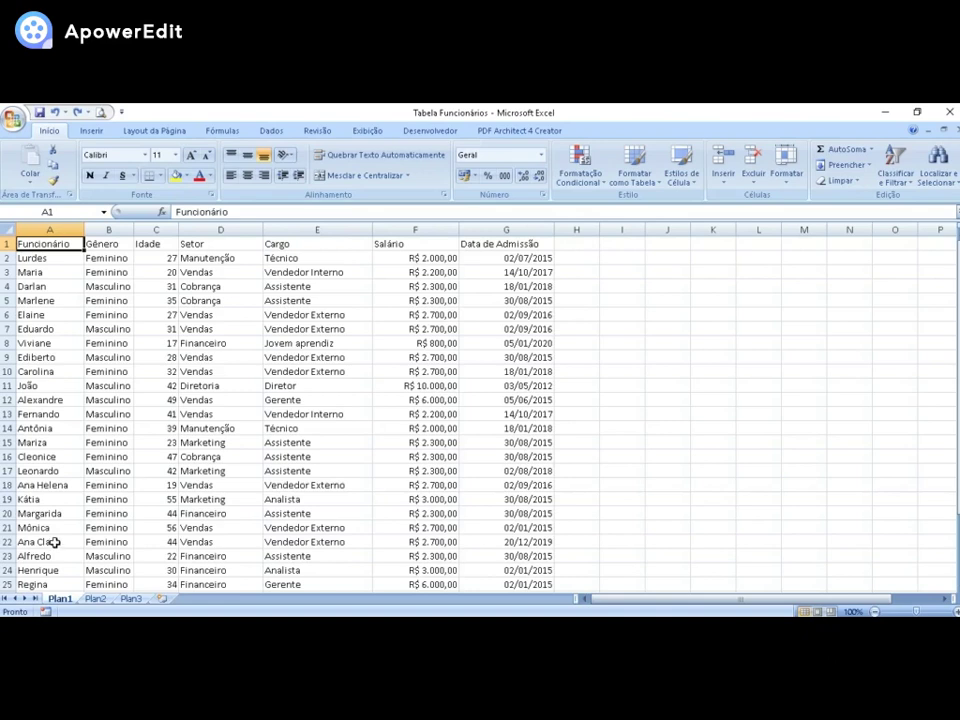
key(ctrl+Right)
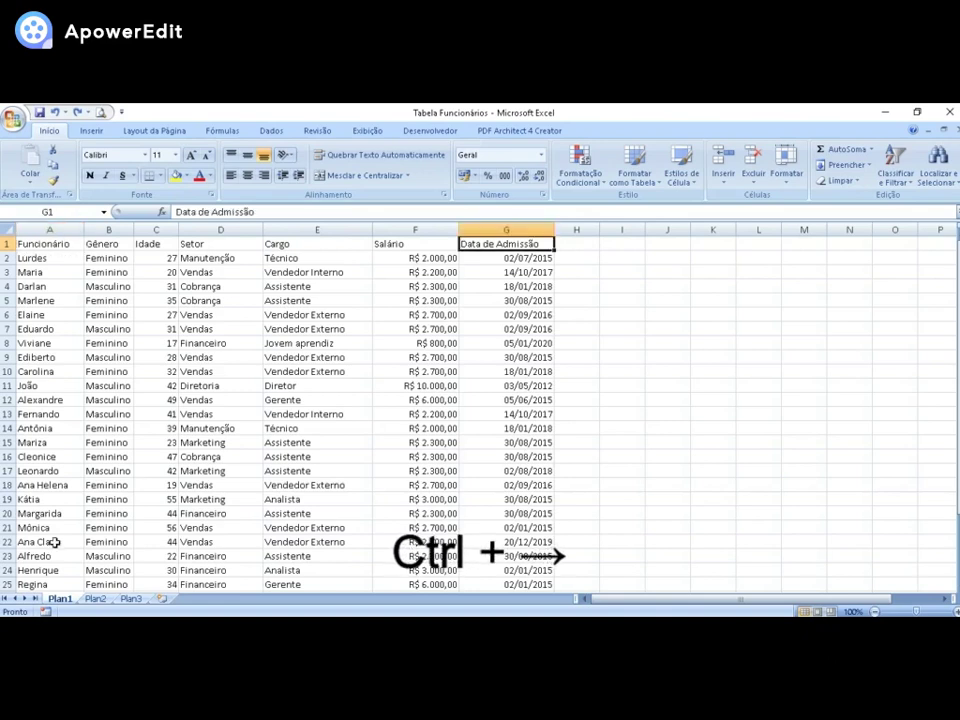
key(ctrl+Left)
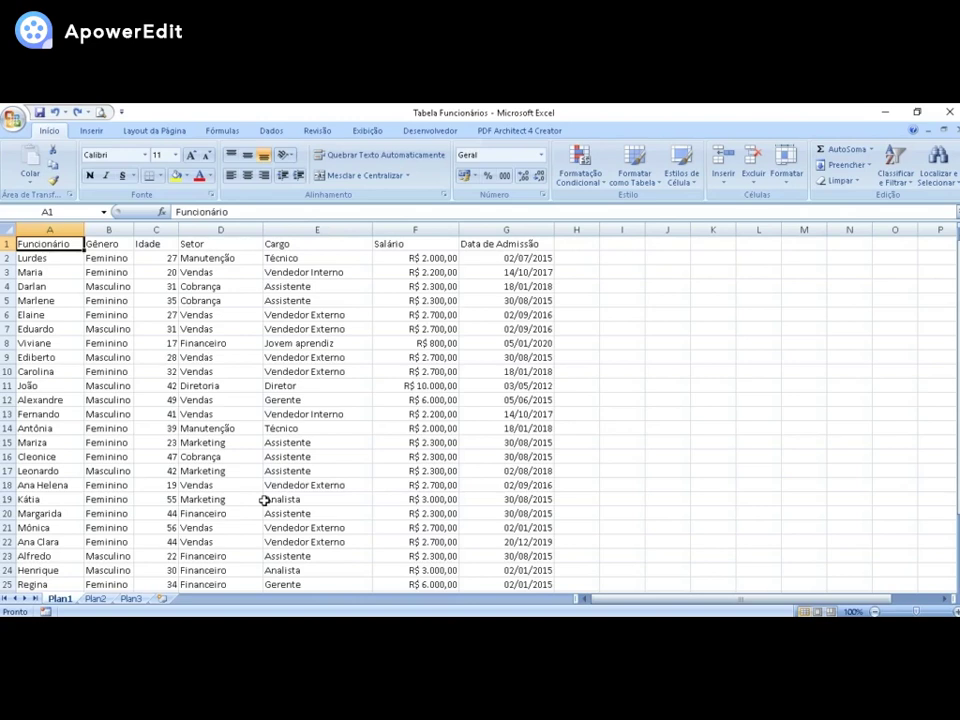
Select the employee names in cells A2 to A10
key(Down)
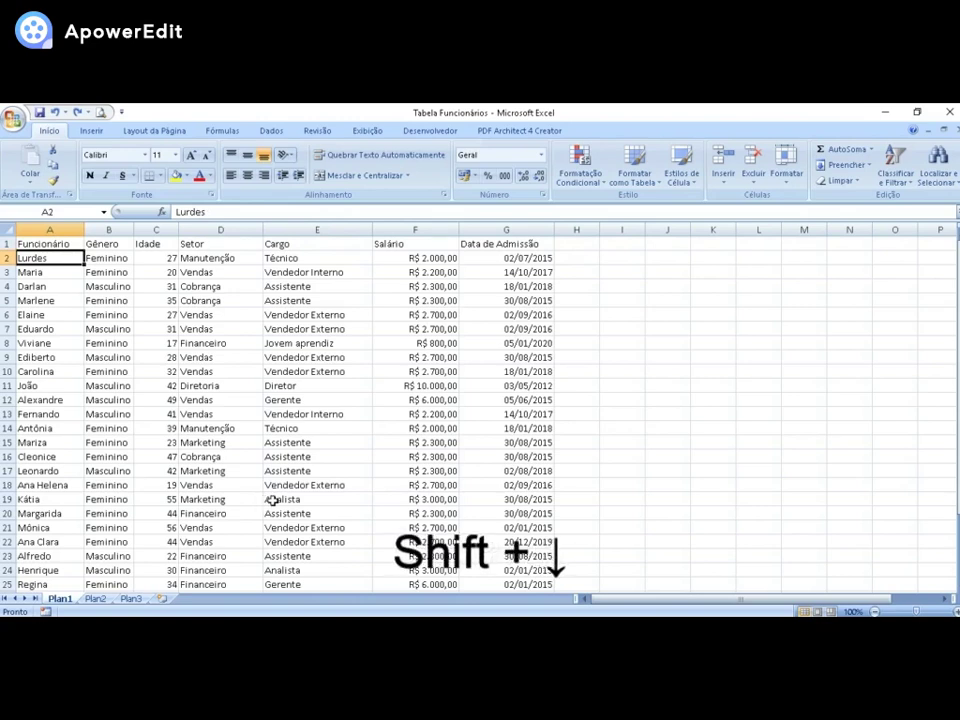
key(shift+Down)
key(shift+Down)
key(shift+Down)
key(shift+Down)
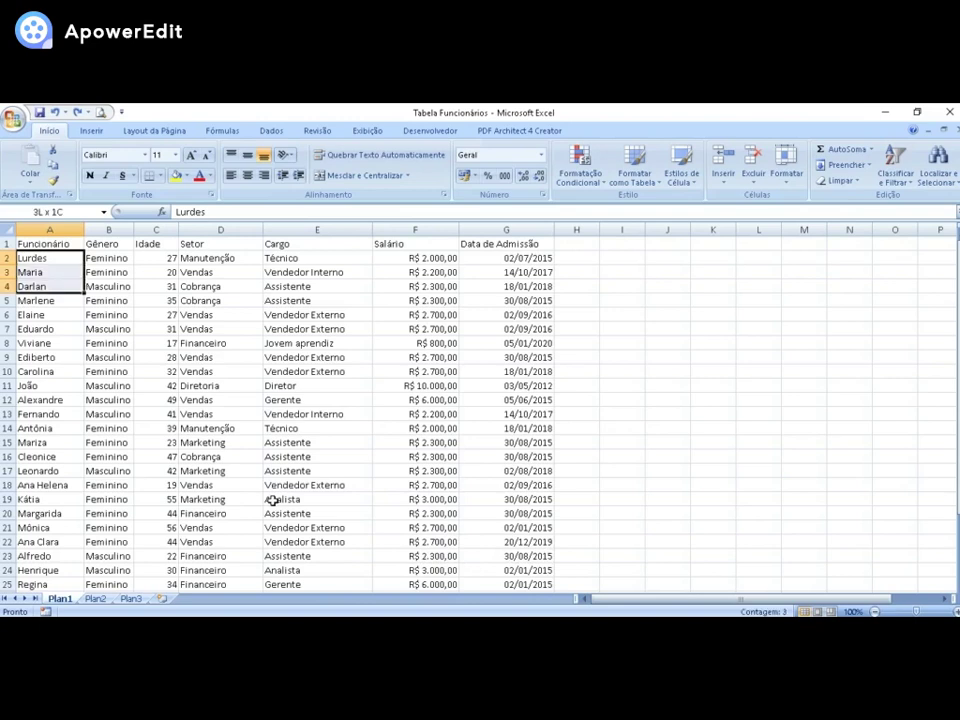
key(shift+Down)
key(shift+Down)
key(shift+Down)
key(shift+Down)
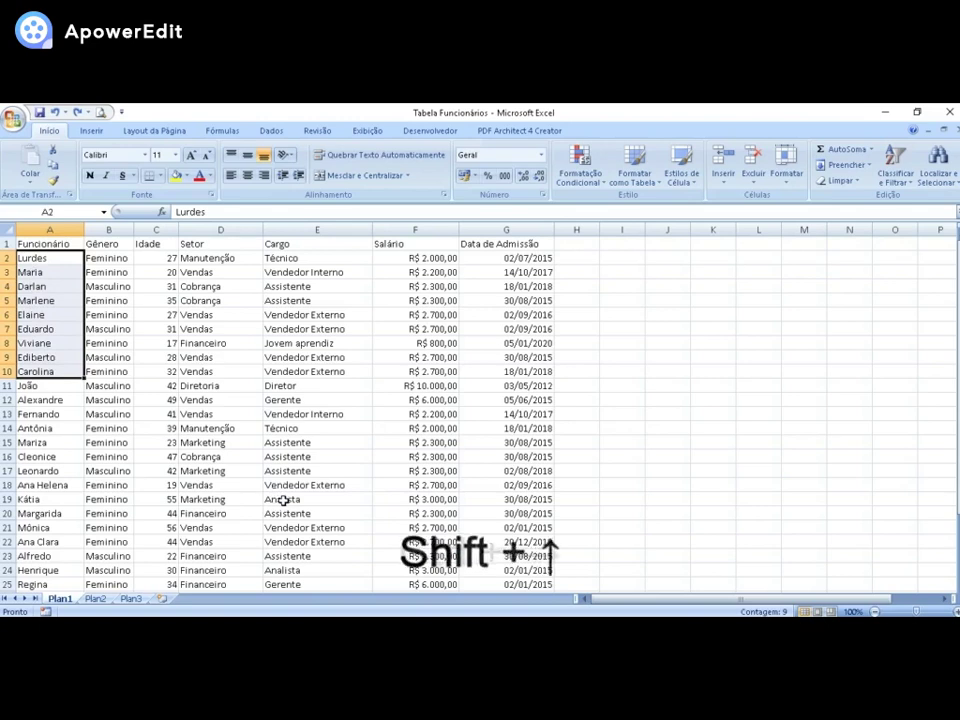
Shrink the selection of employee names to cells A2 to A6
key(shift+Up)
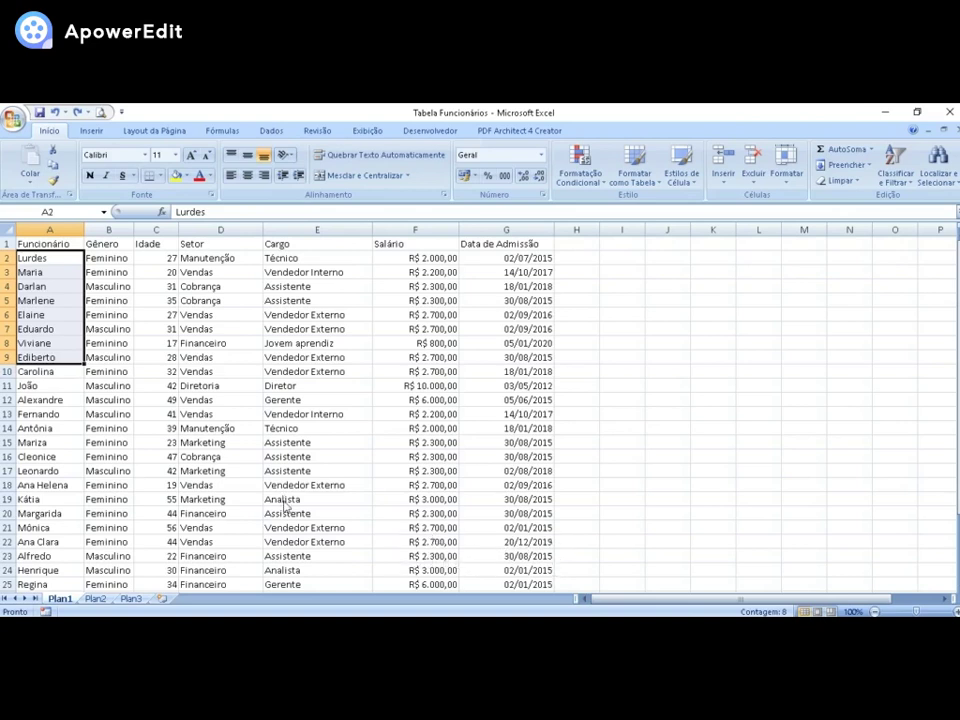
key(shift+Up)
key(shift+Up)
key(shift+Up)
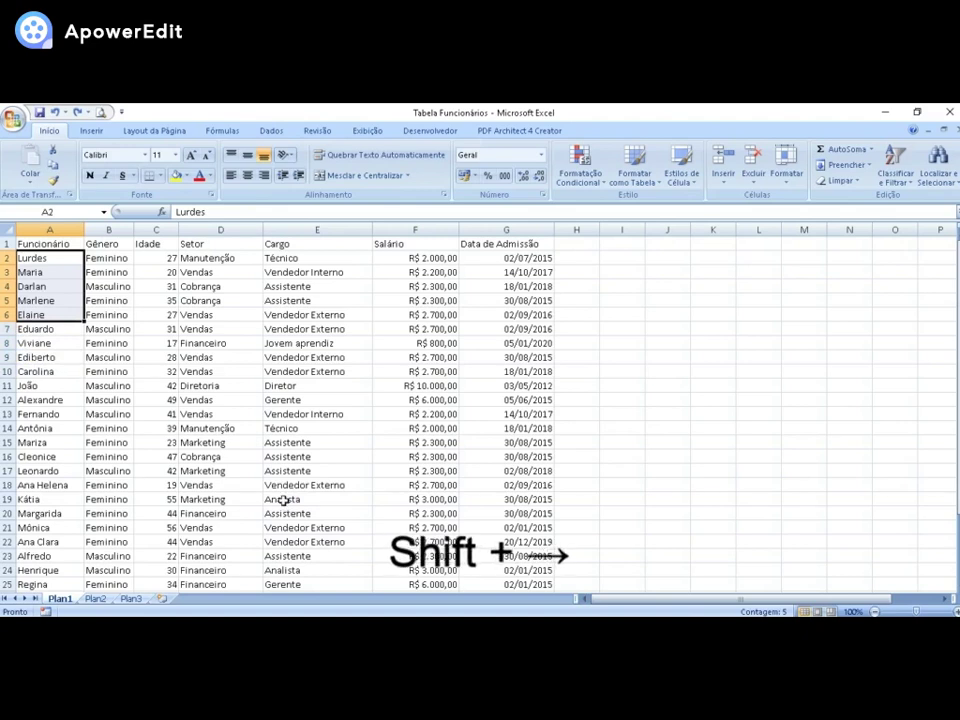
Extend the selection across to the "Idade" column and reduce it to cells A2 to B6
key(shift+Right)
key(shift+Right)
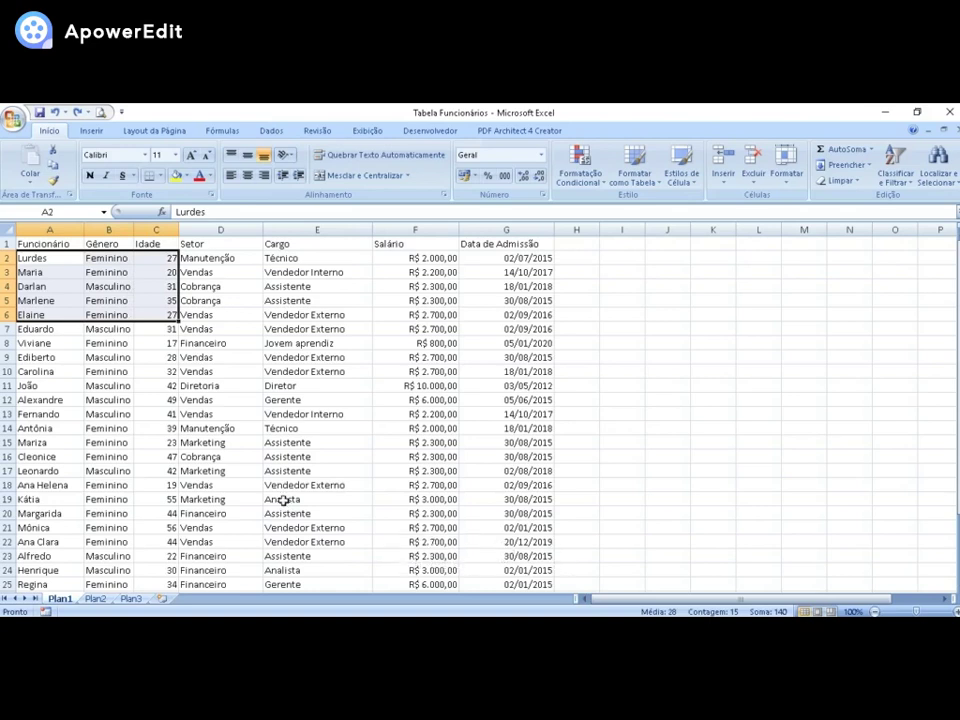
key(shift+Left)
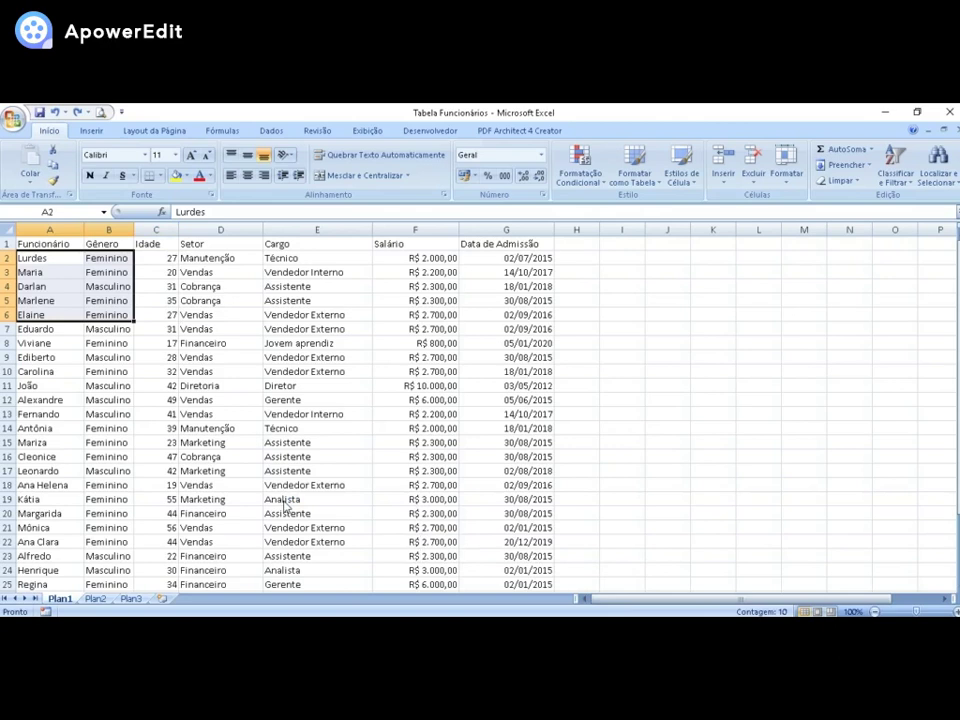
Select cells B3 to B14 in the "Gênero" column instead
key(Down)
key(Right)
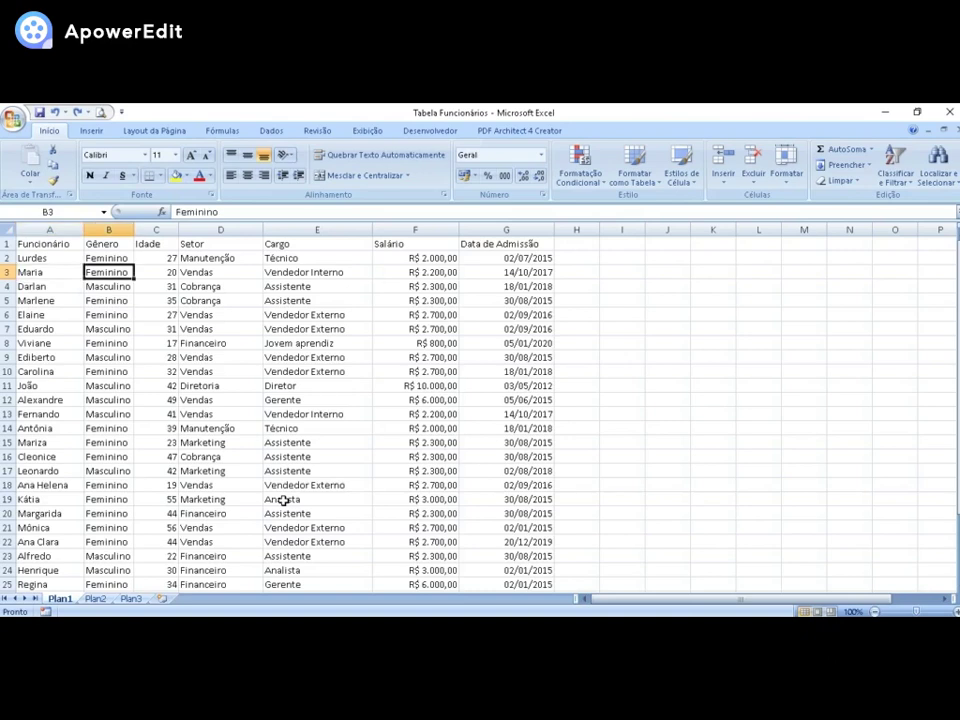
key(shift+Down)
key(shift+Down)
key(shift+Down)
key(shift+Down)
key(shift+Down)
key(shift+Down)
key(shift+Down)
key(shift+Down)
key(shift+Down)
key(shift+Down)
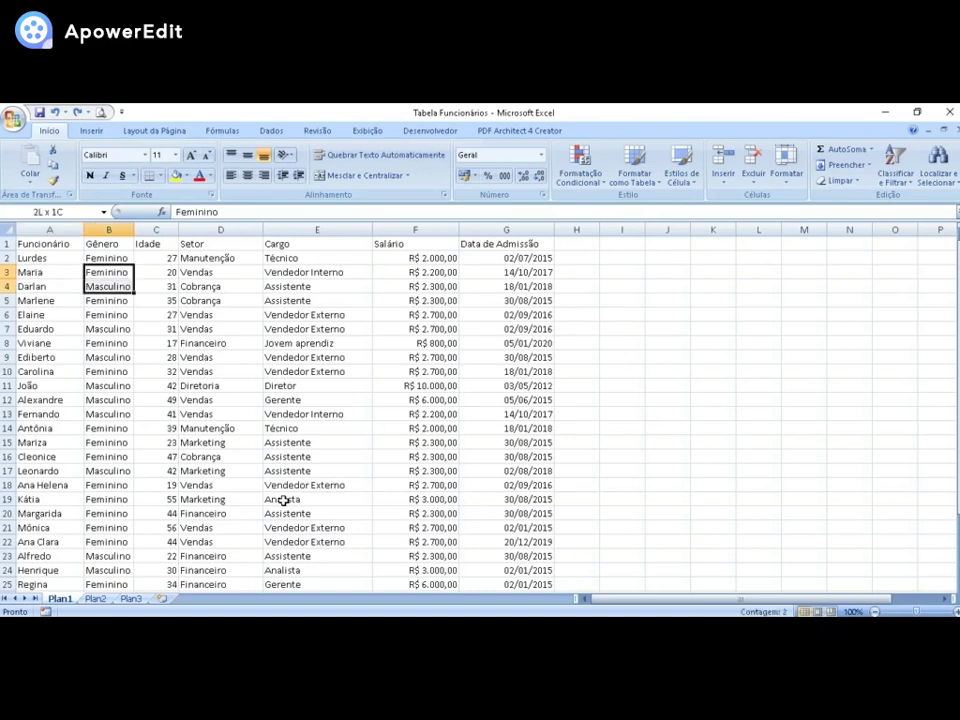
key(shift+Down)
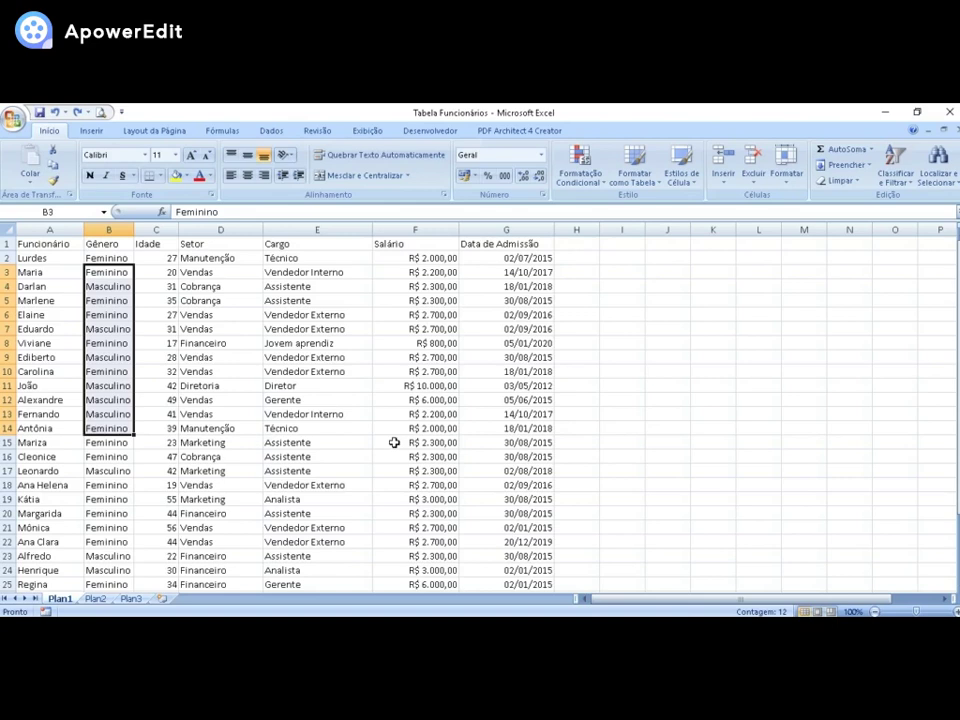
Shrink the "Gênero" column selection to cells B3 to B11
key(shift+Up)
key(shift+Up)
key(shift+Up)
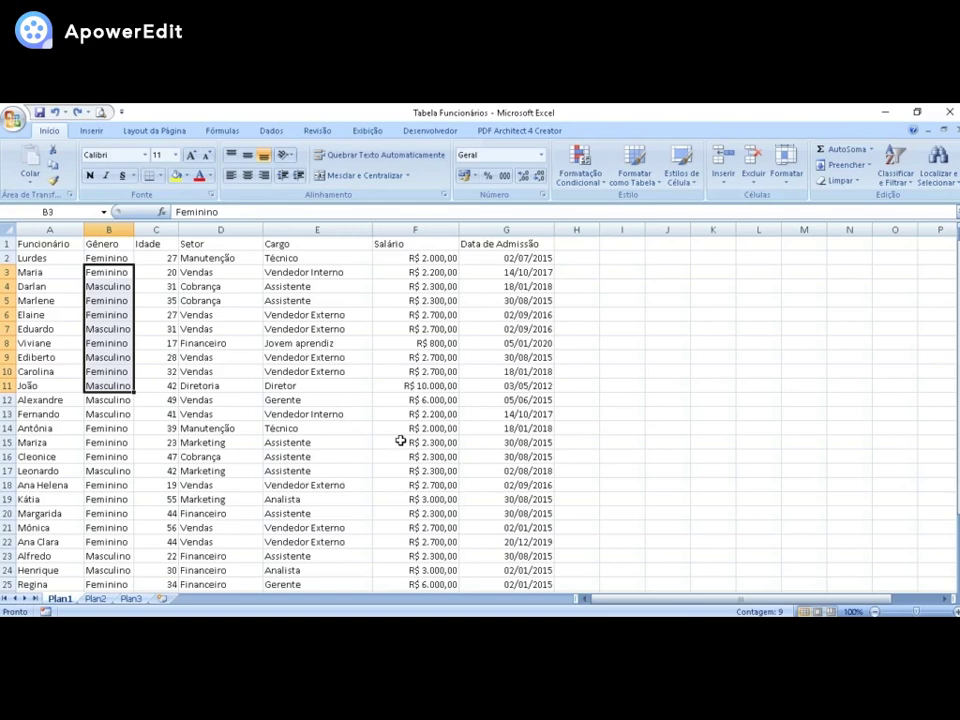
Fill the non-adjacent "Feminino" cells B2, B3, B5, B6, B8 and B10 with yellow
click(218, 340)
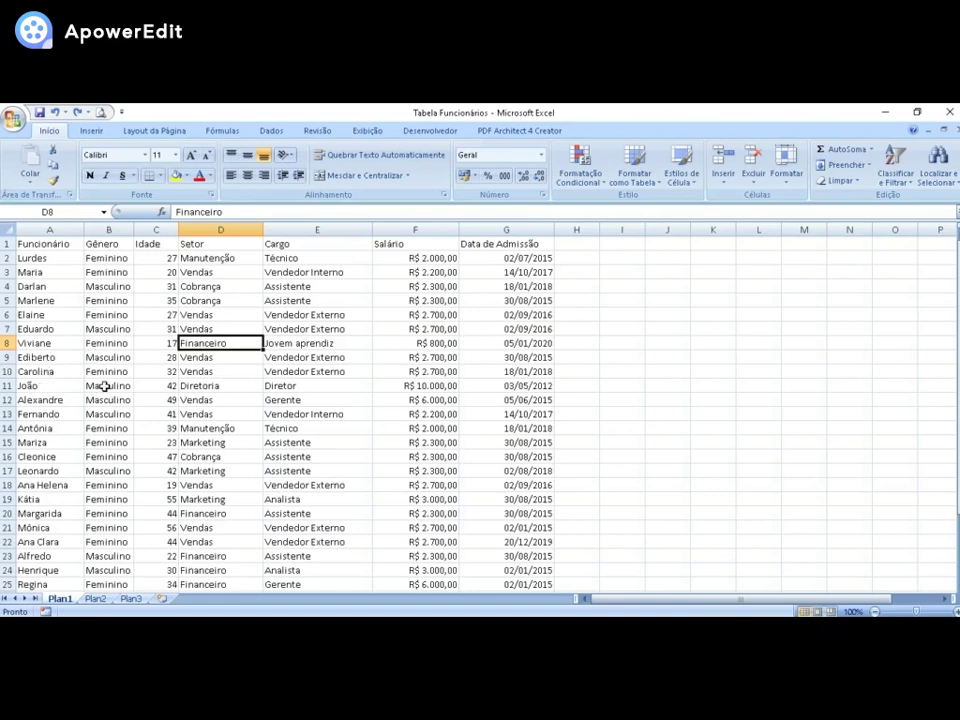
click(114, 258)
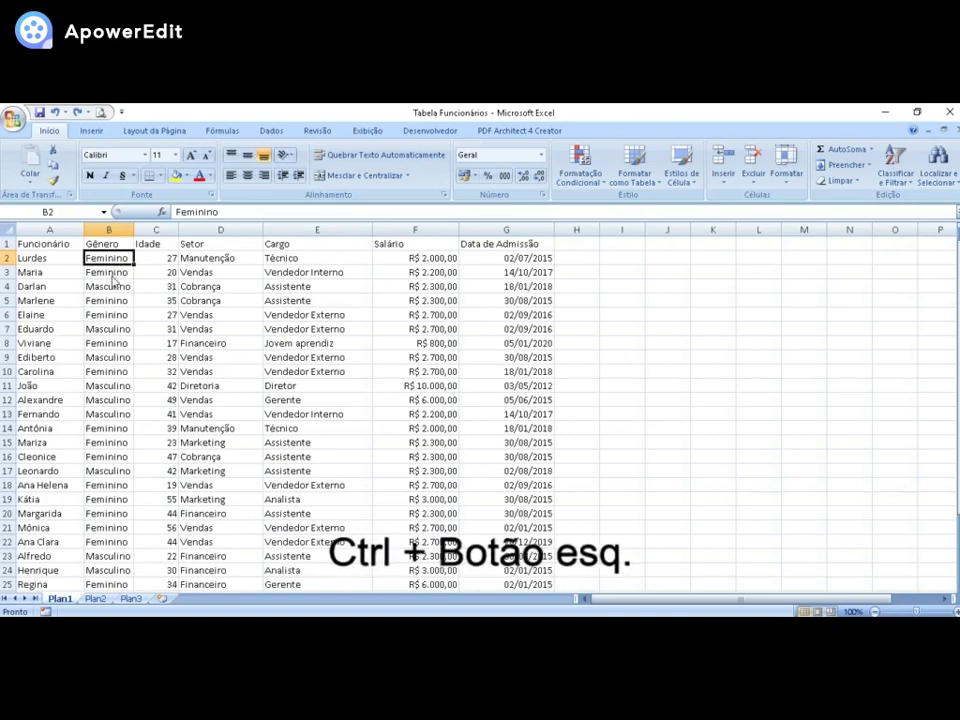
ctrl+click(110, 272)
ctrl+click(108, 302)
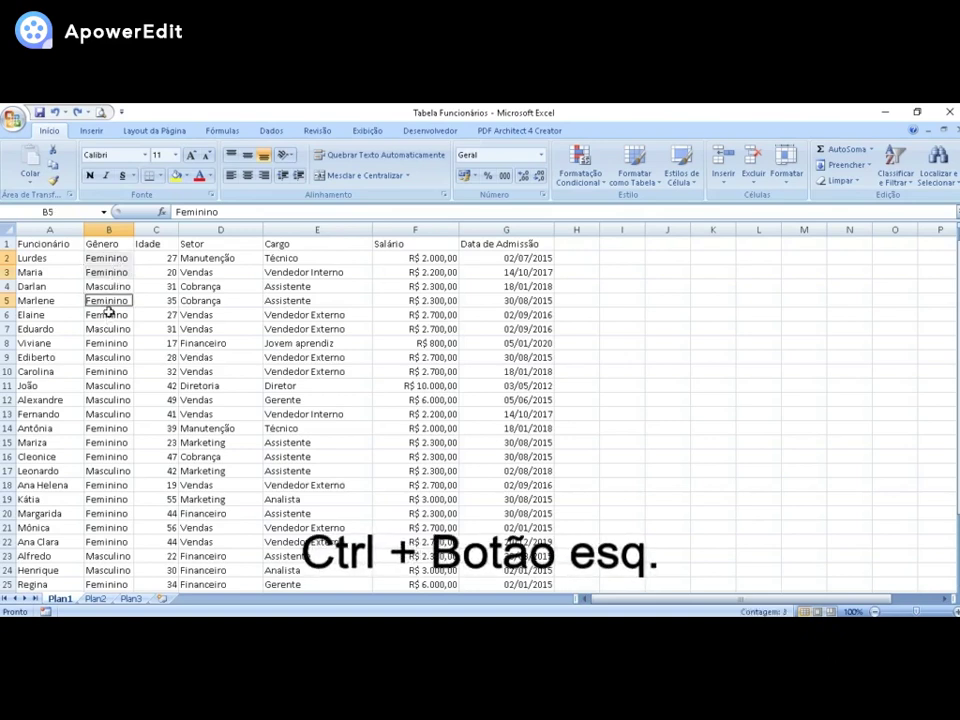
ctrl+click(108, 316)
ctrl+click(112, 345)
ctrl+click(117, 372)
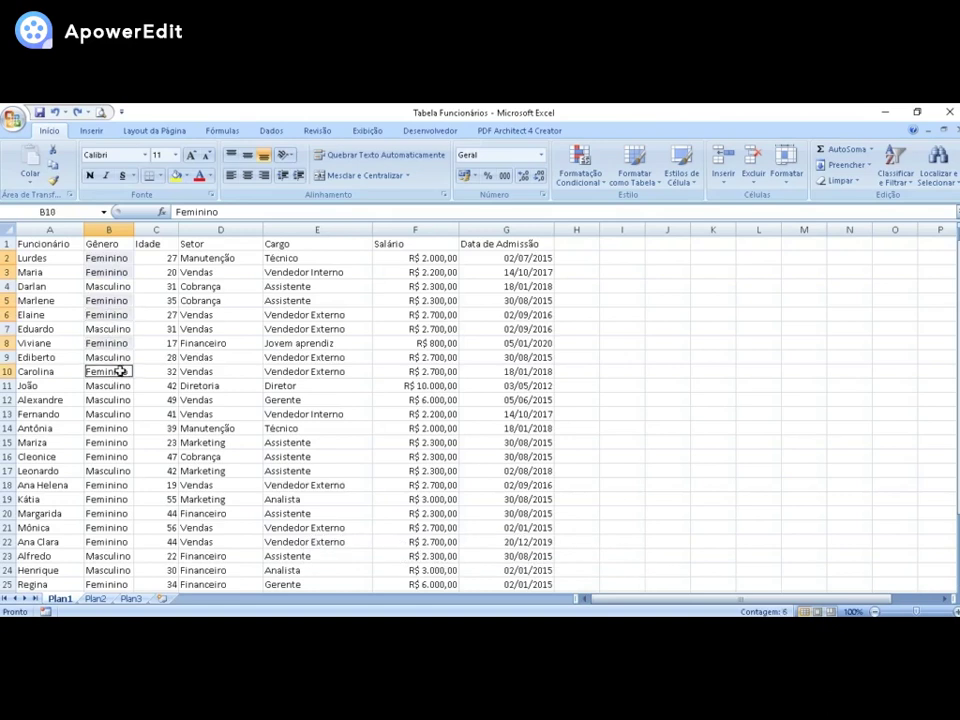
click(177, 178)
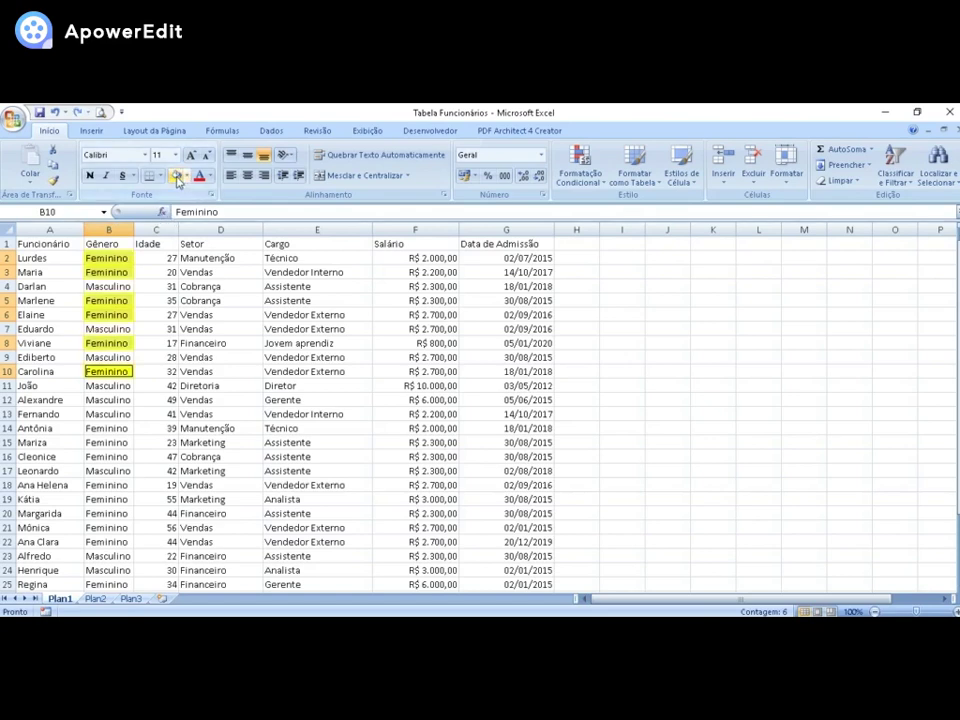
click(108, 300)
click(225, 303)
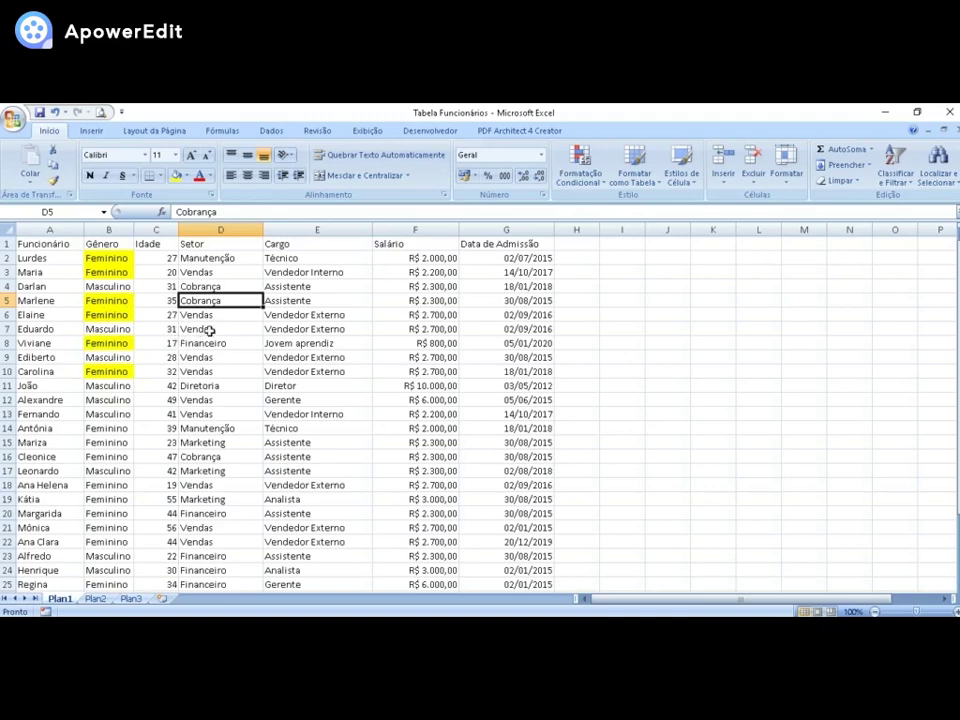
Undo the yellow fill on the "Feminino" cells and select only cell B2
key(ctrl+z)
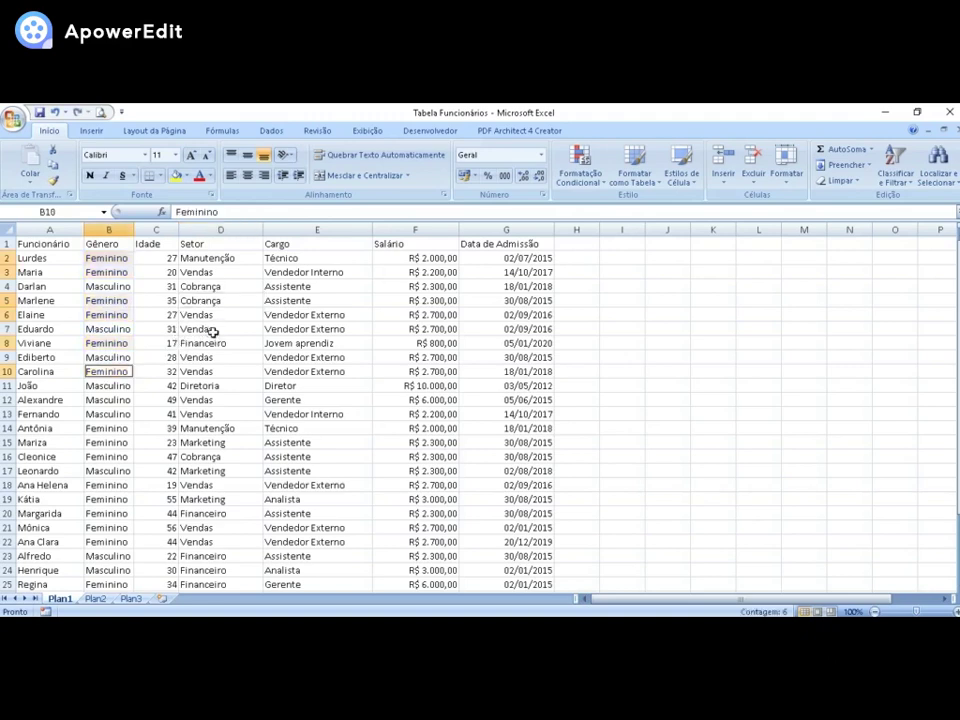
click(92, 256)
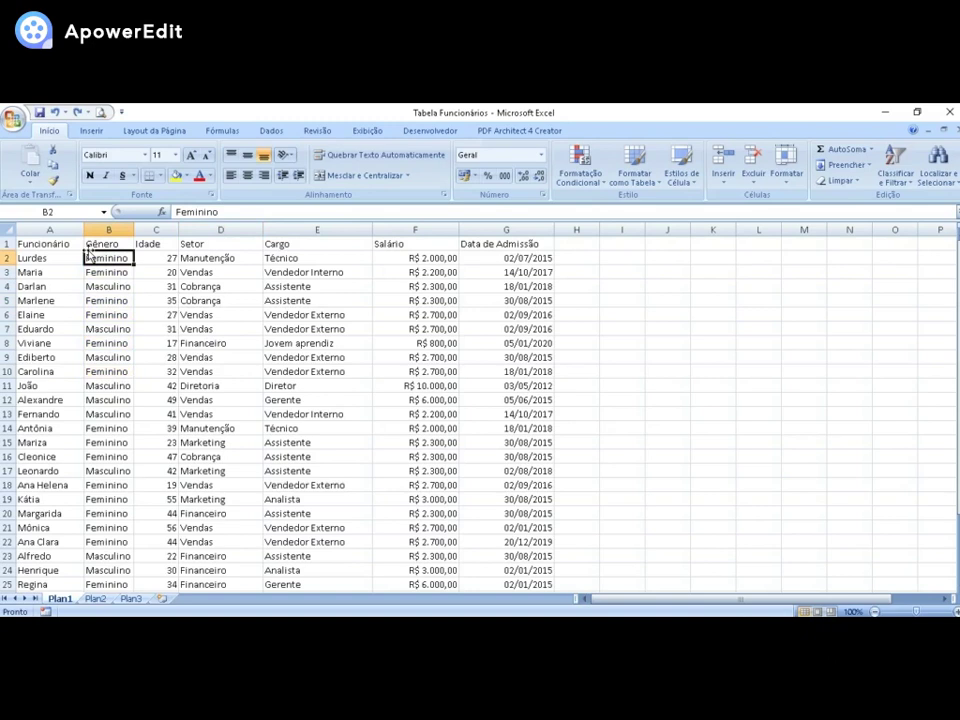
Examine the extent of the employee table by going between its first cell A1 and its last cell G31
click(75, 244)
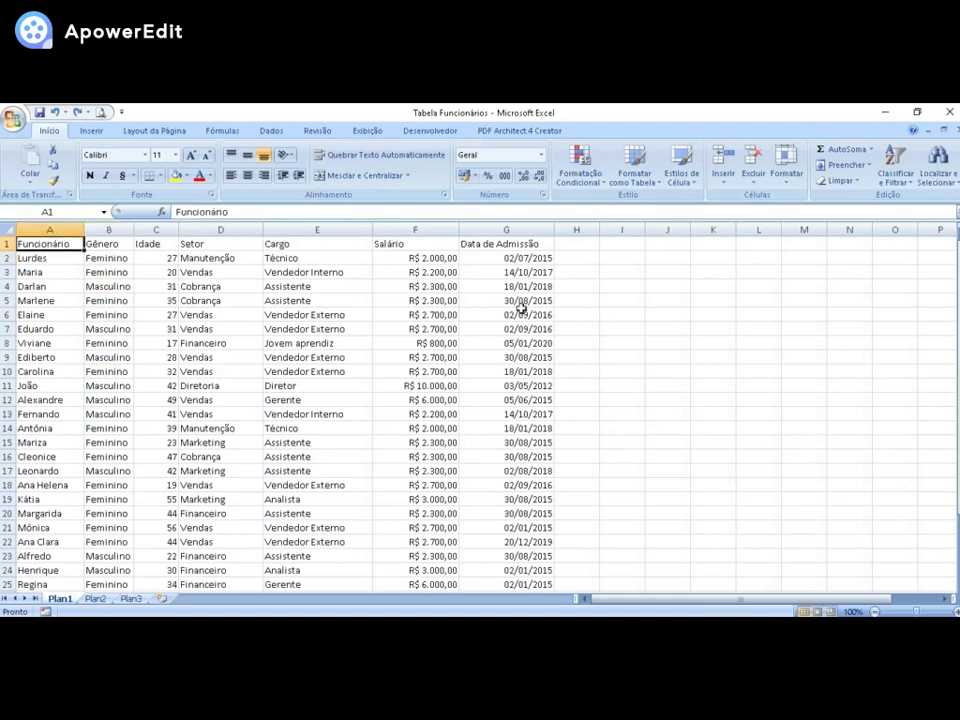
scroll(520, 306, down, 4)
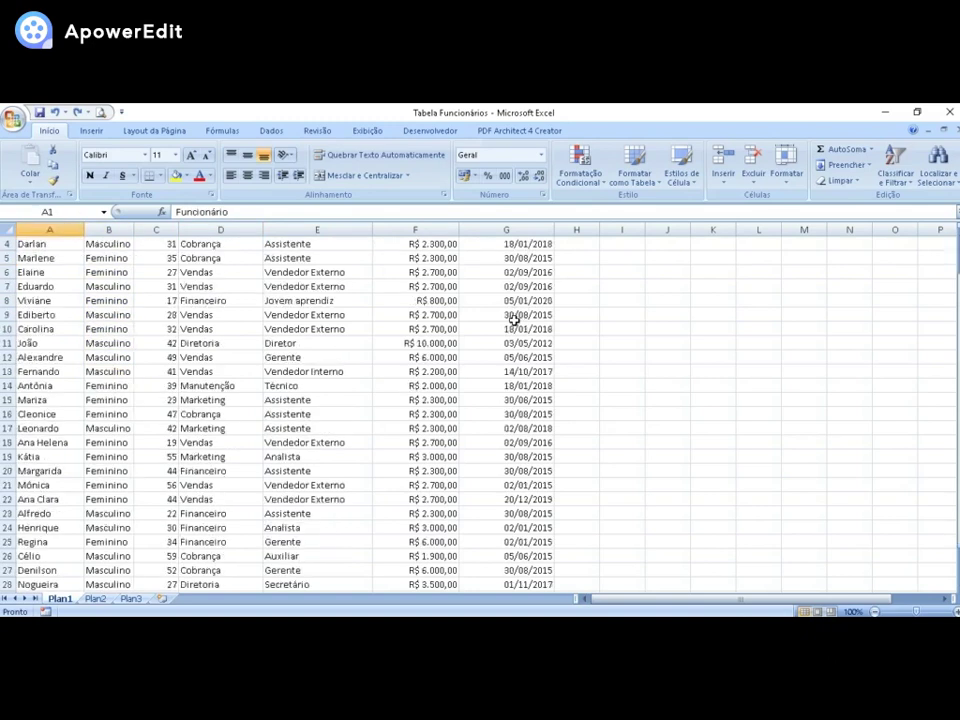
click(515, 498)
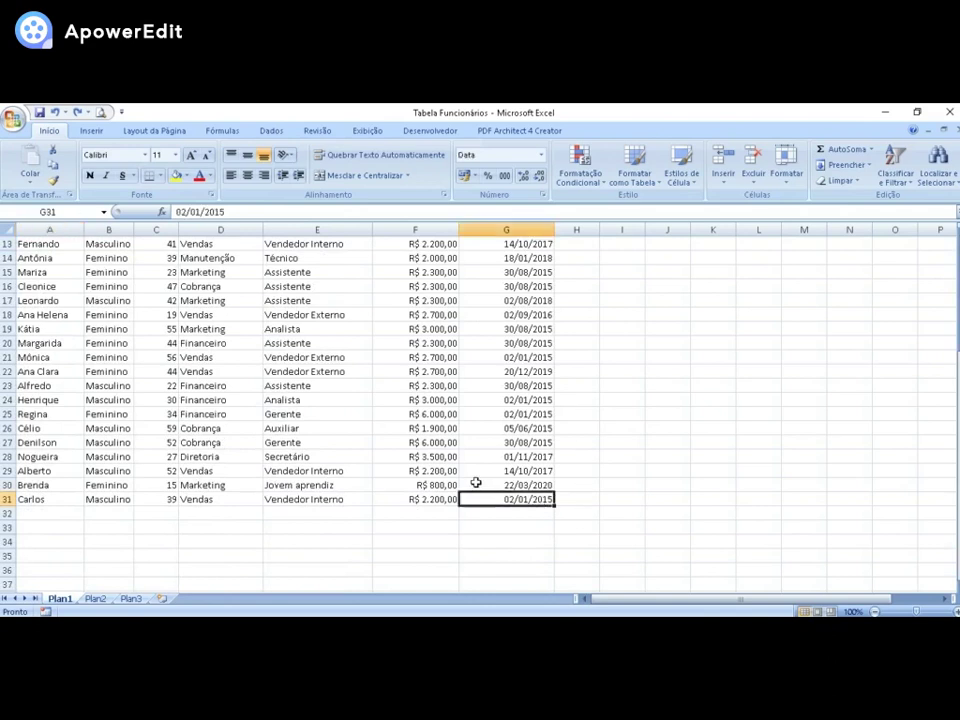
scroll(200, 380, up, 4)
click(30, 245)
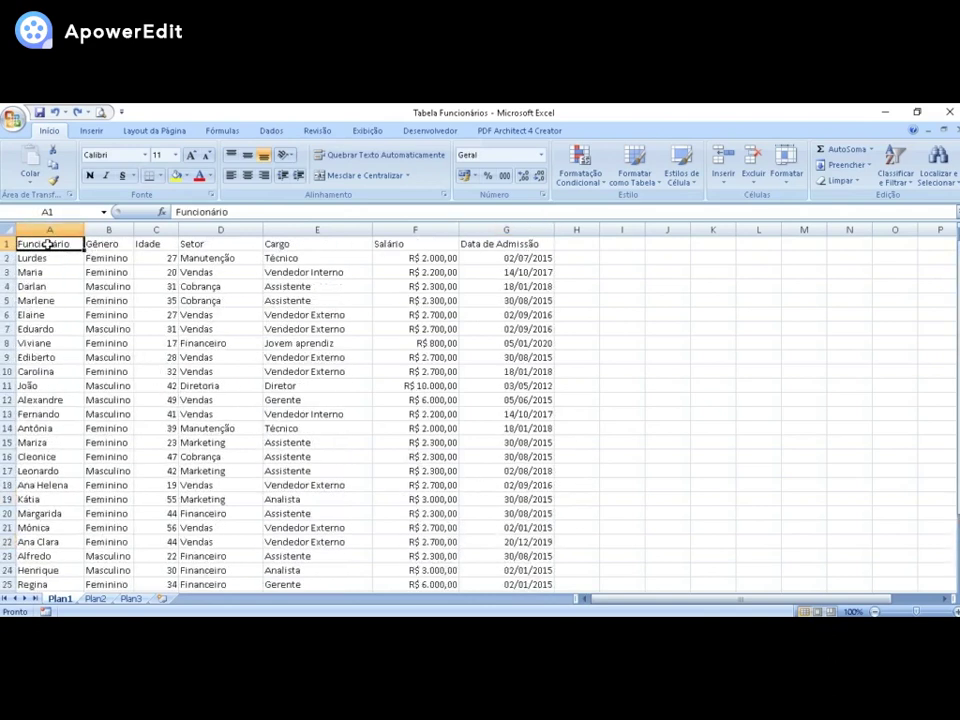
scroll(478, 369, down, 5)
click(512, 456)
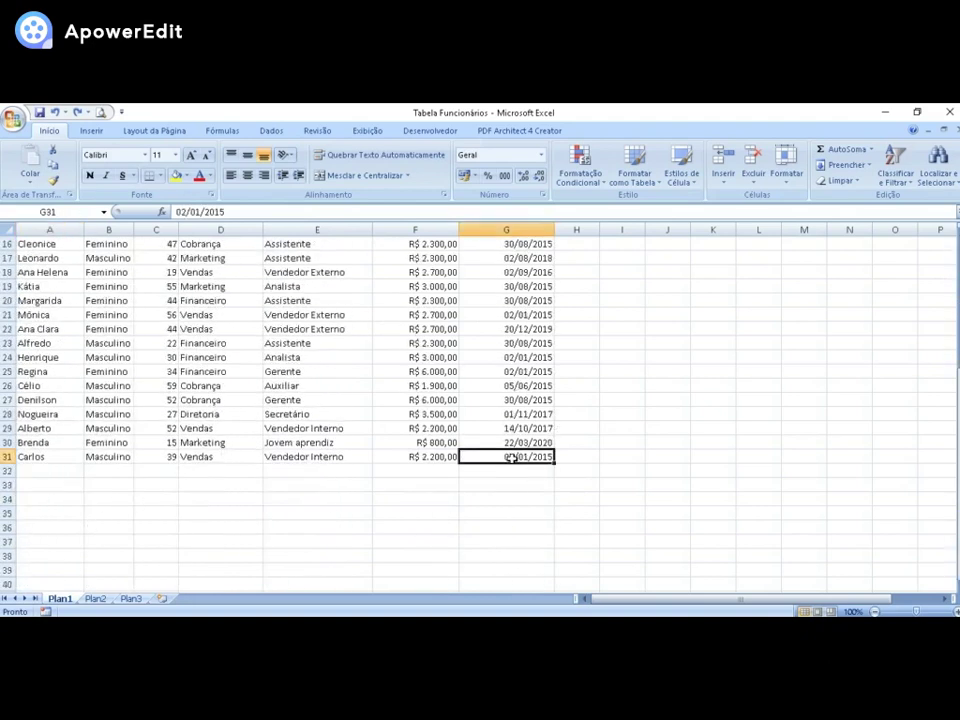
scroll(122, 399, up, 5)
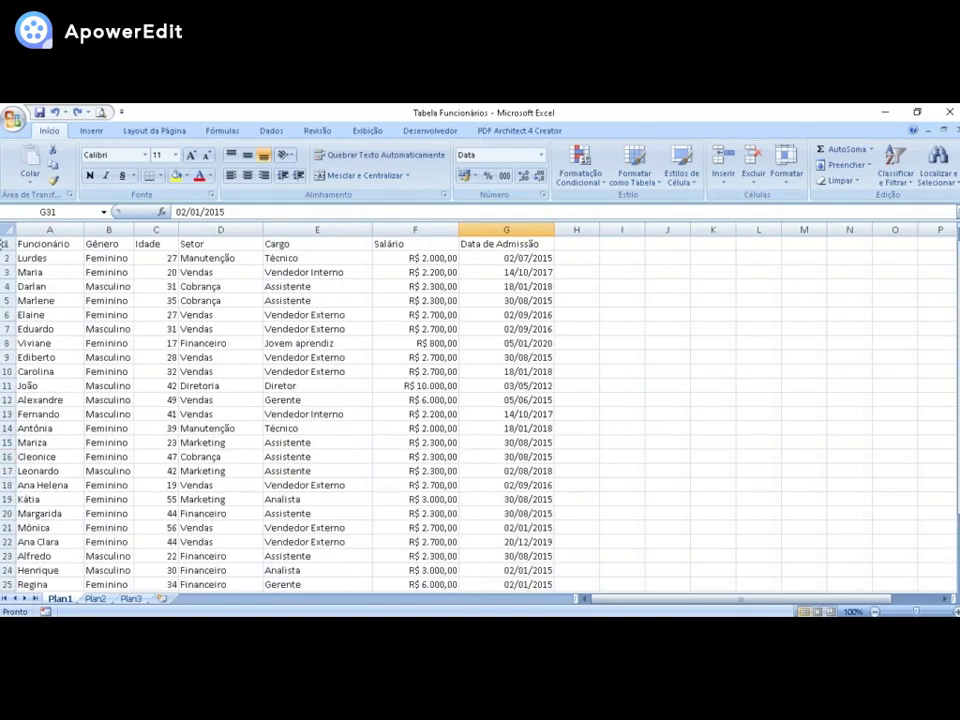
Select the header row from A1 to G1, extend the selection to the whole table A1 to G31, and return to A1
click(36, 243)
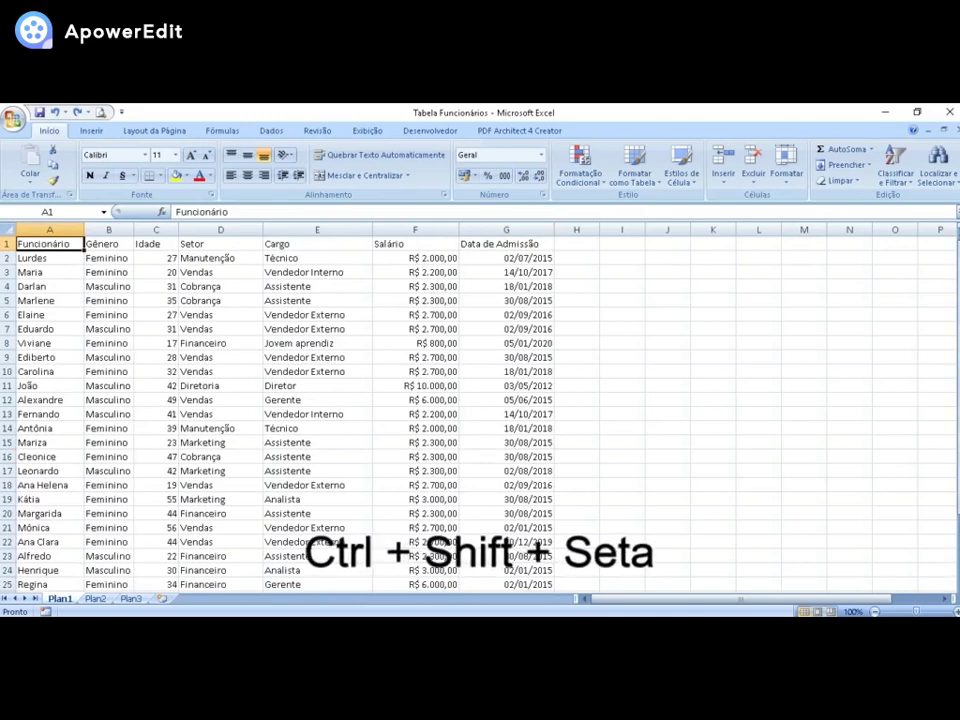
key(ctrl+shift+Right)
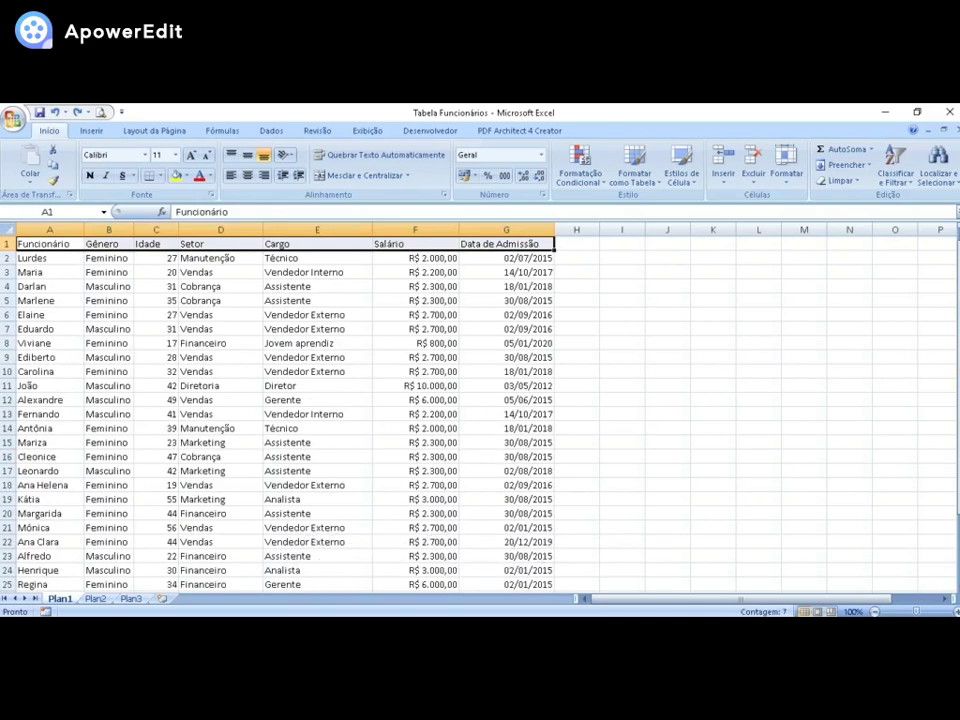
key(ctrl+shift+Down)
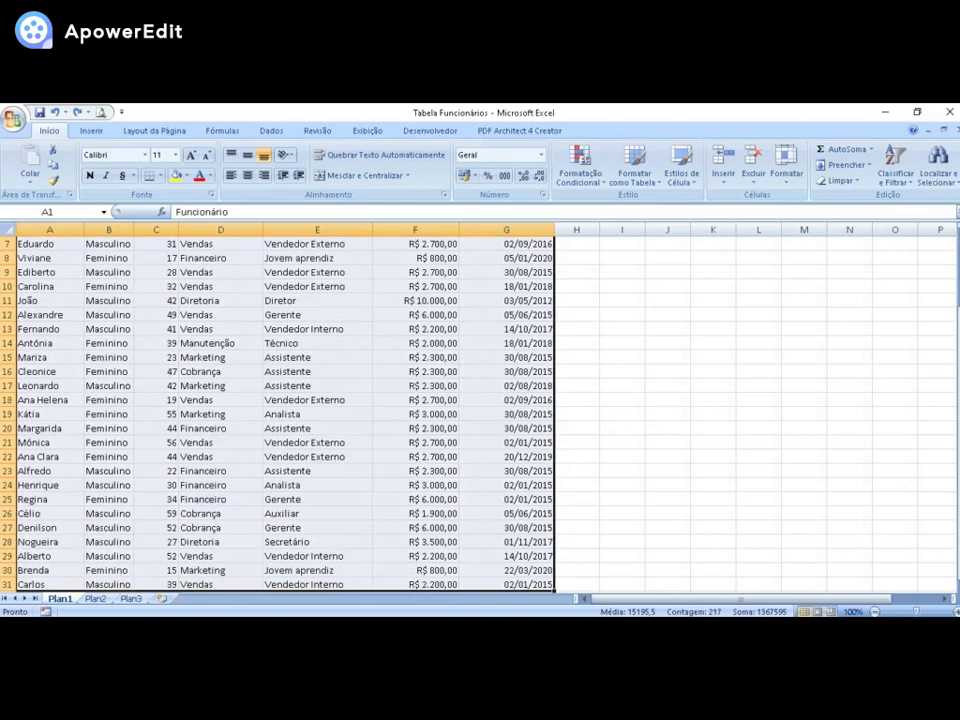
scroll(598, 443, down, 2)
scroll(439, 482, up, 4)
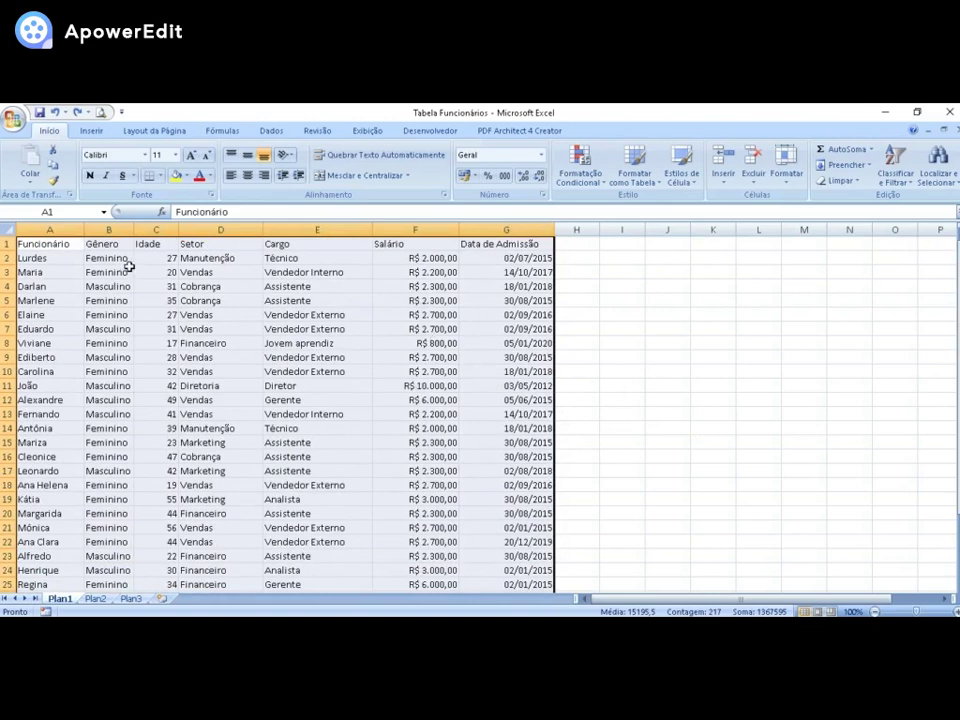
click(36, 242)
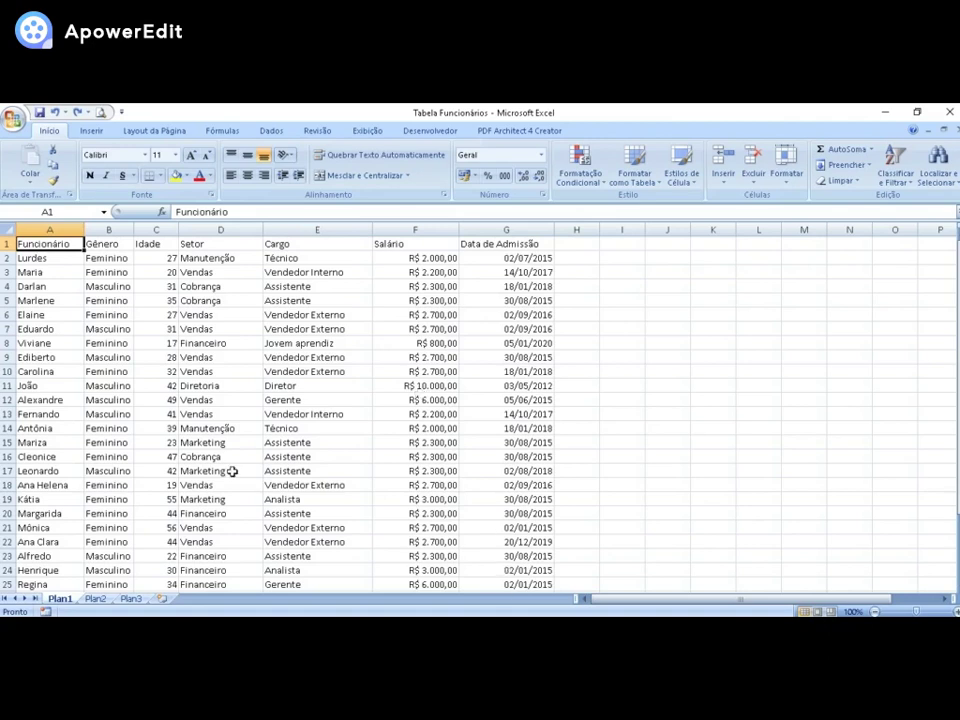
Switch between the sheets Plan2 and Plan3 and return to Plan1
click(97, 599)
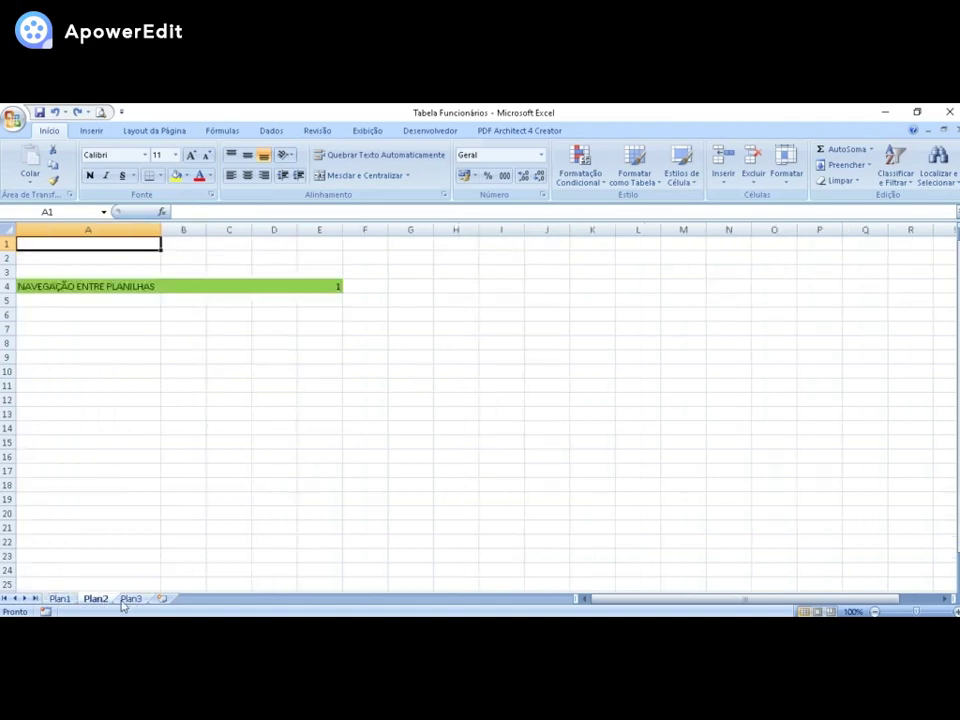
click(130, 600)
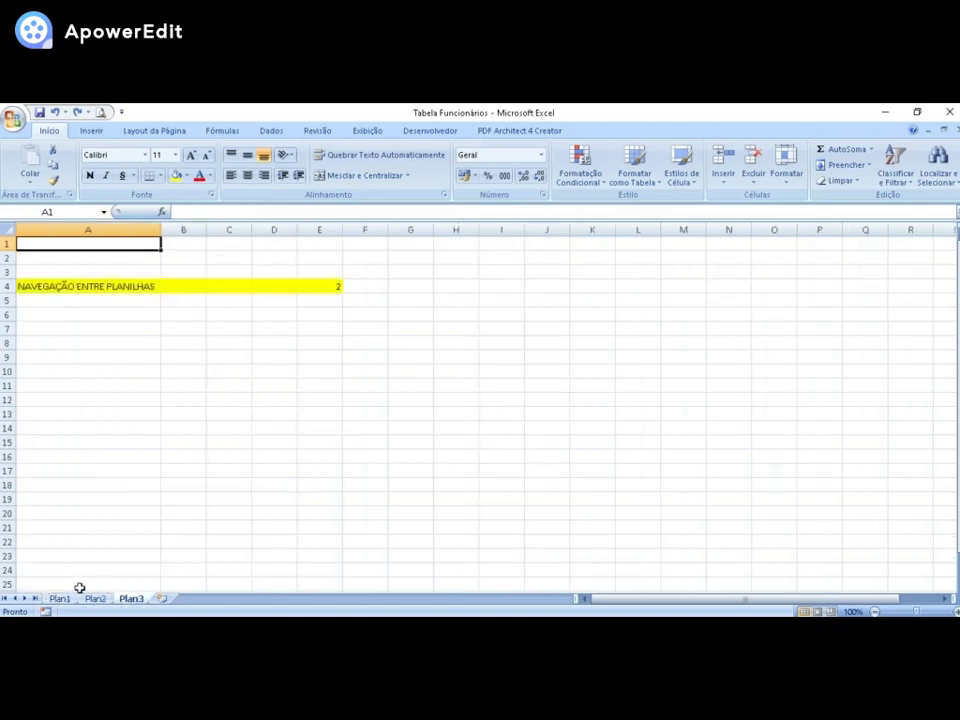
click(95, 599)
click(130, 599)
click(95, 599)
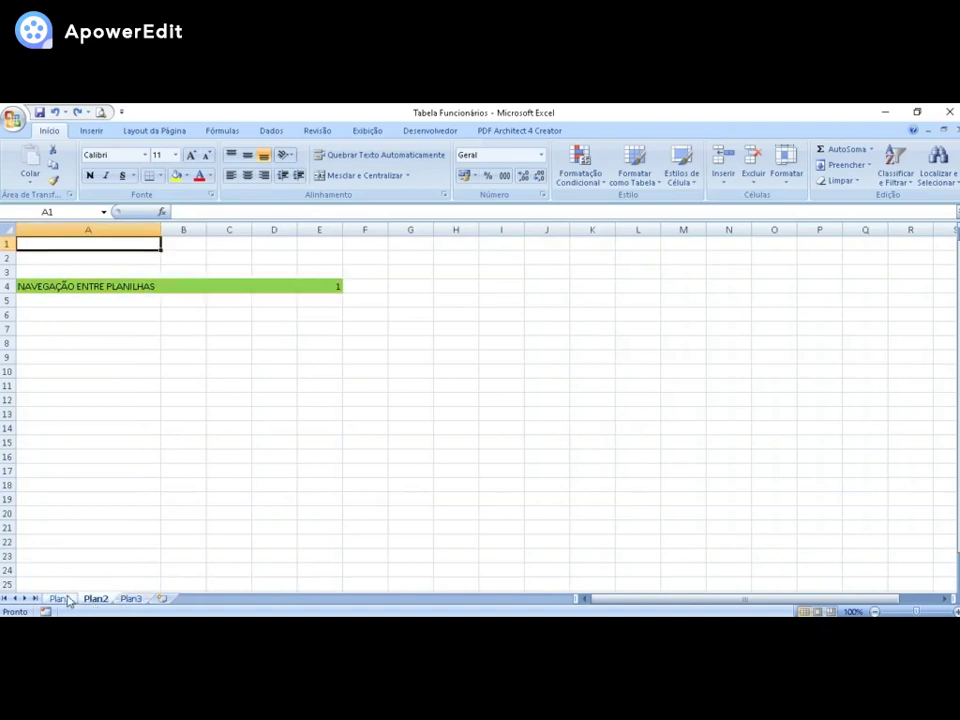
click(60, 599)
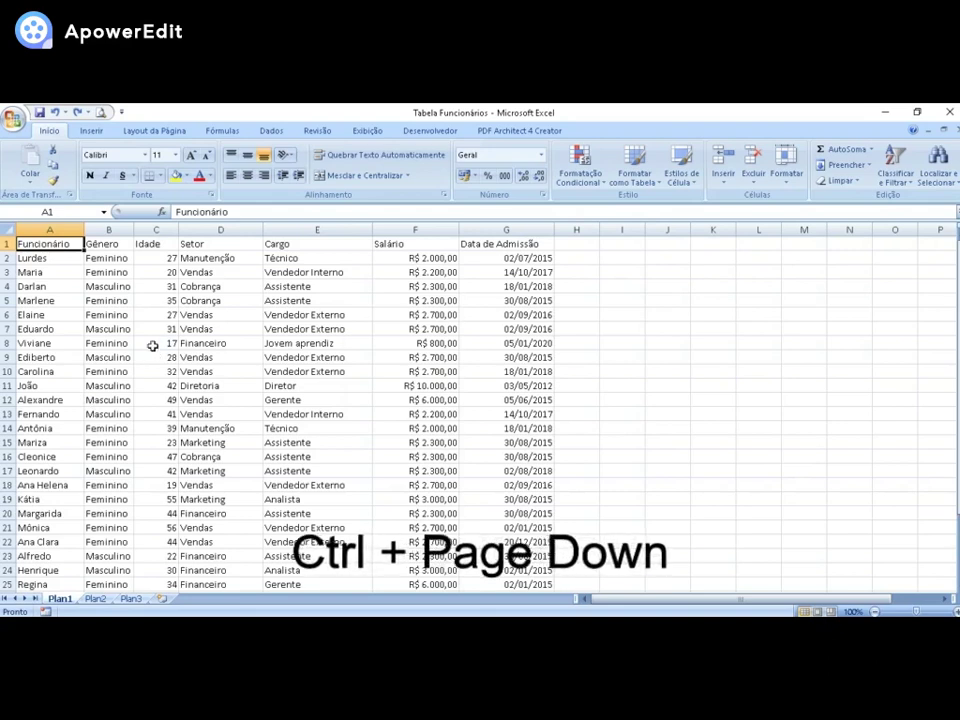
Step forward one sheet at a time from Plan1 to Plan3, and step back the same way to Plan1
key(ctrl+Next)
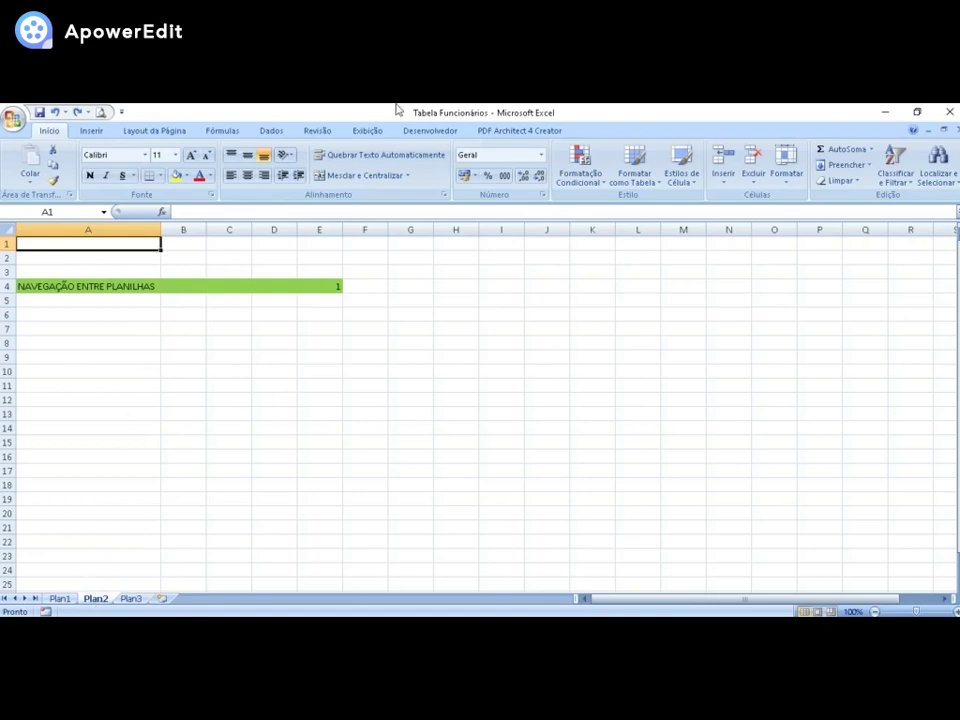
key(ctrl+Page_Down)
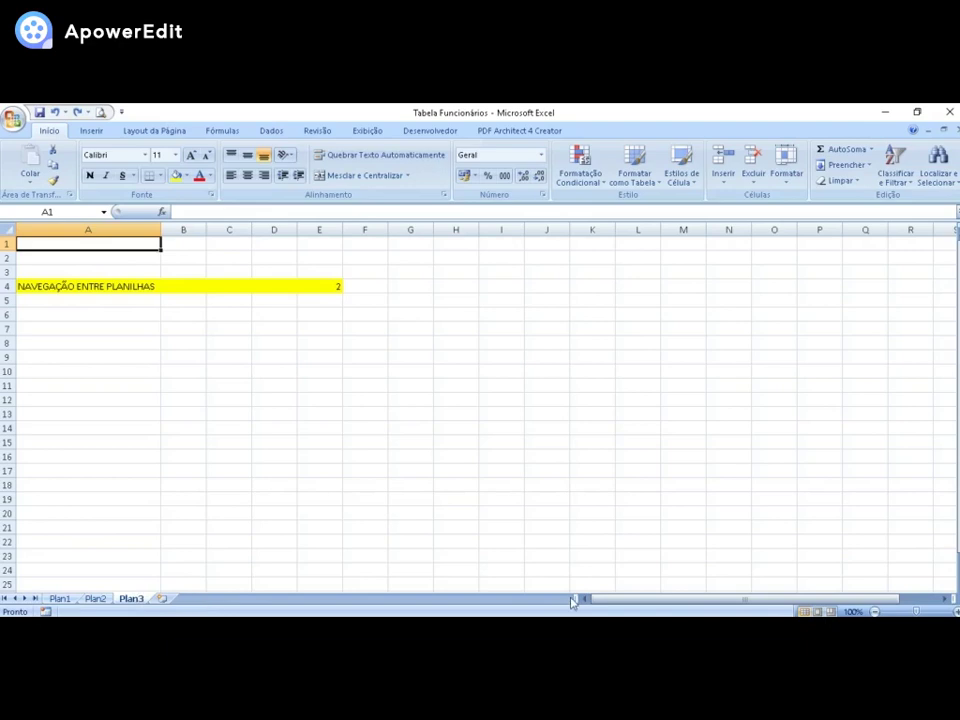
key(ctrl+Page_Up)
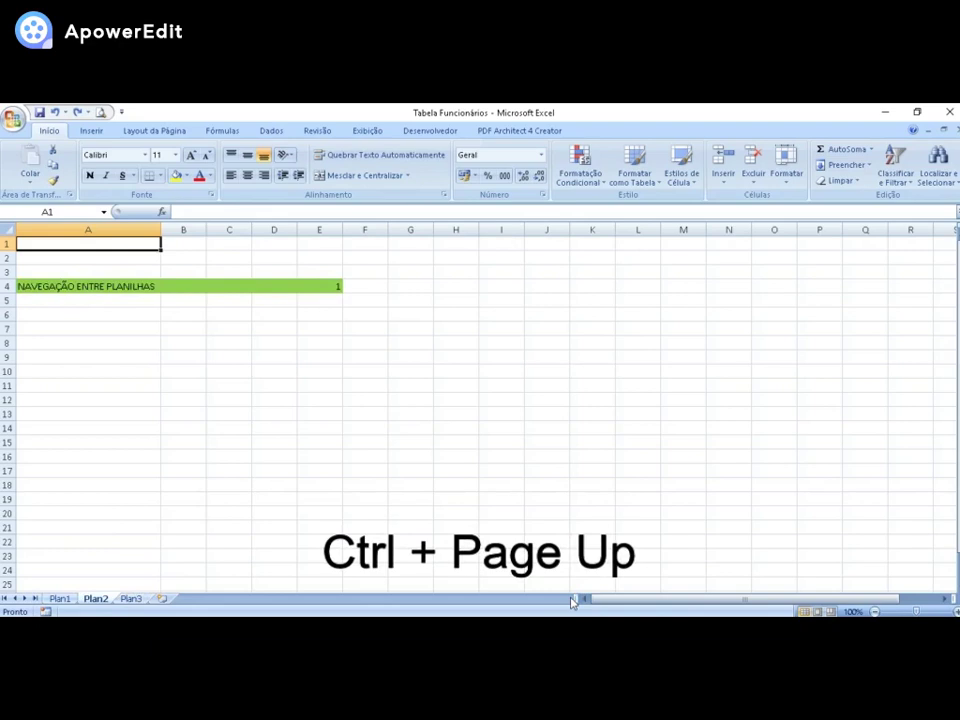
key(ctrl+Page_Up)
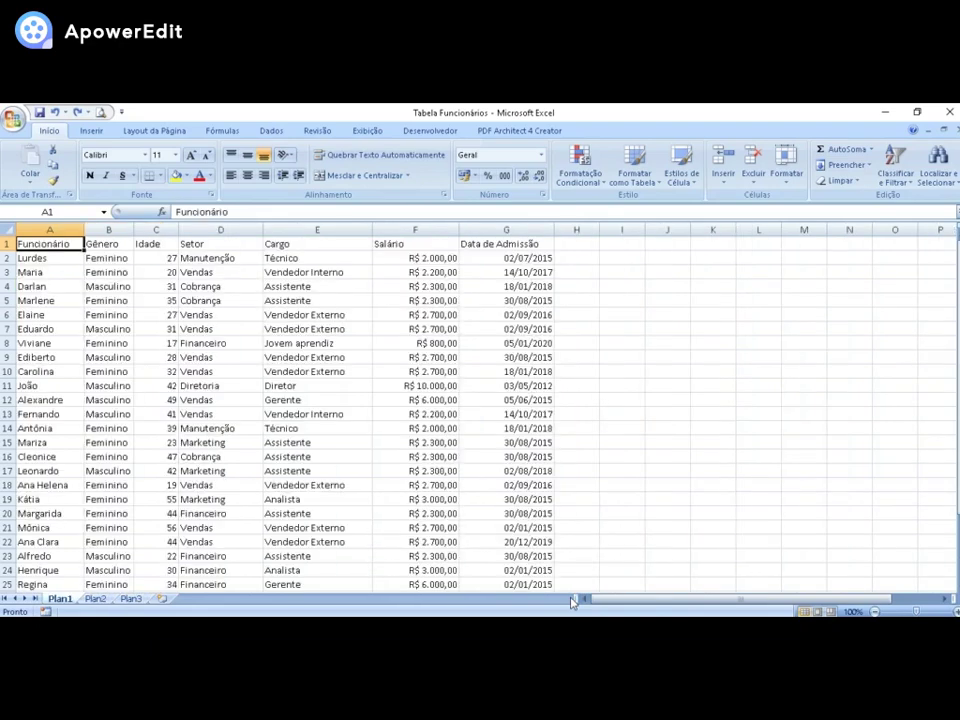